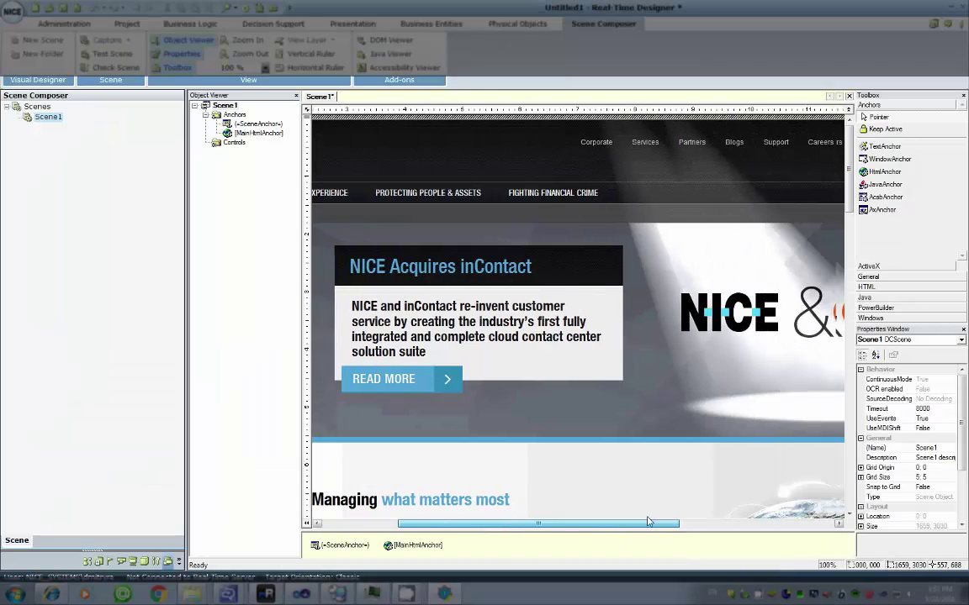
Capture the nice.com search box as HtmlTextBox1 and the magnifier button as HtmlLink1 in Scene1.
left_click_drag(647, 522, 780, 523)
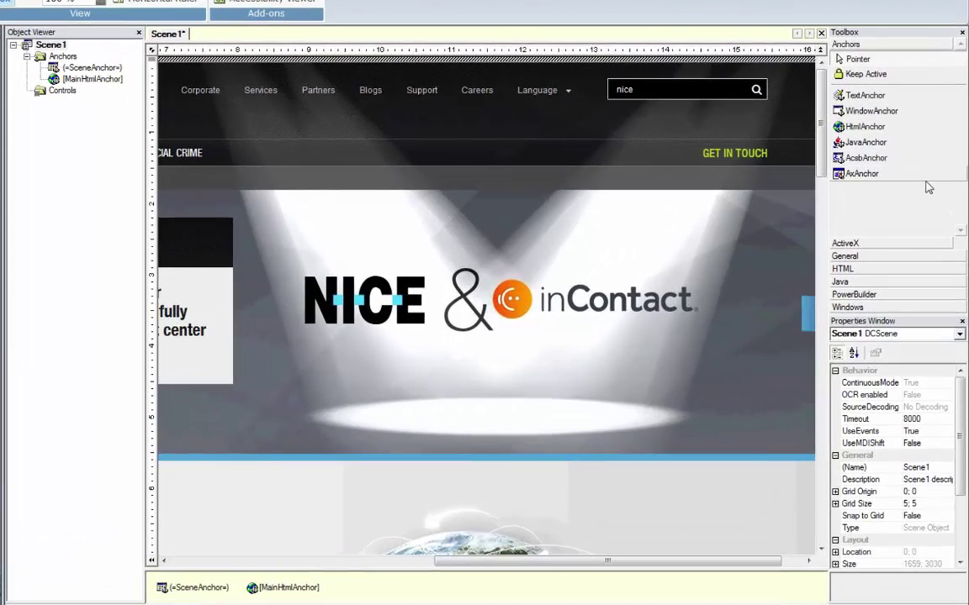
left_click(896, 270)
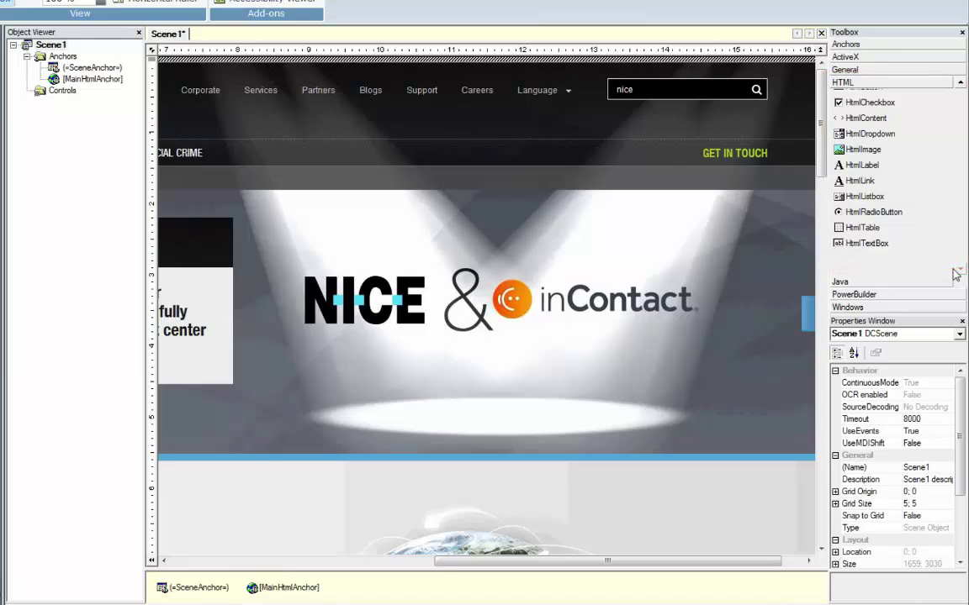
left_click(866, 244)
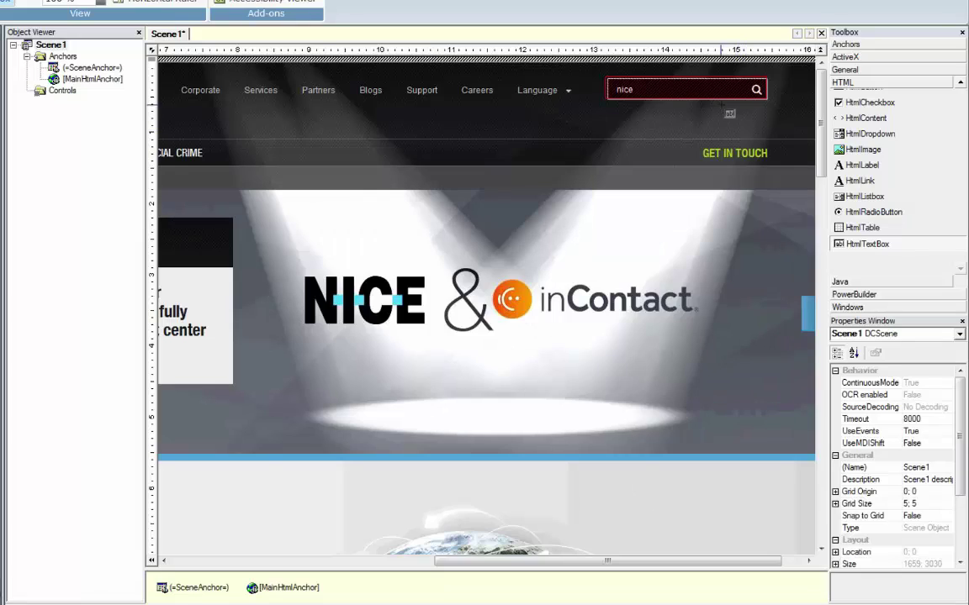
left_click(608, 88)
left_click(875, 182)
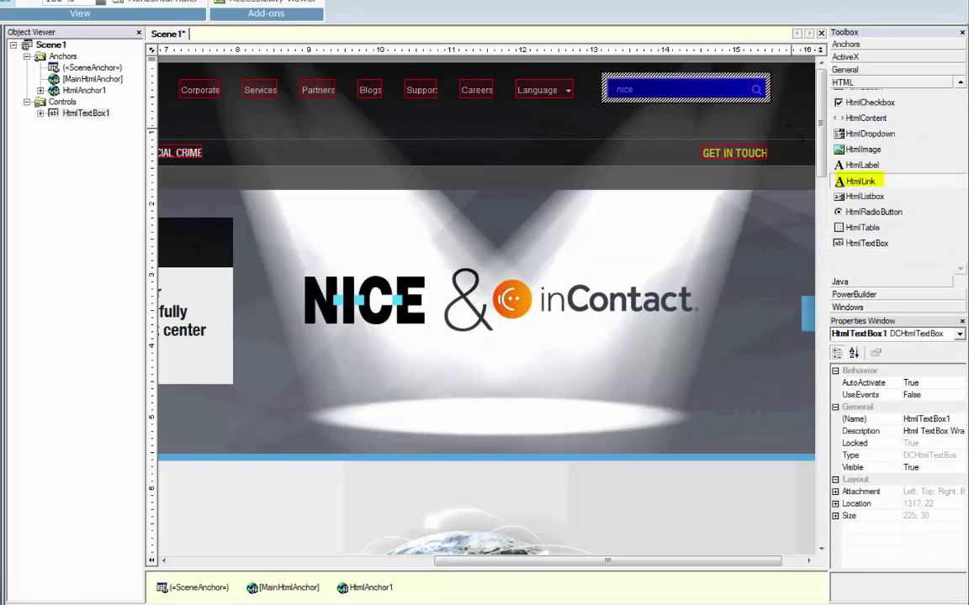
left_click(755, 90)
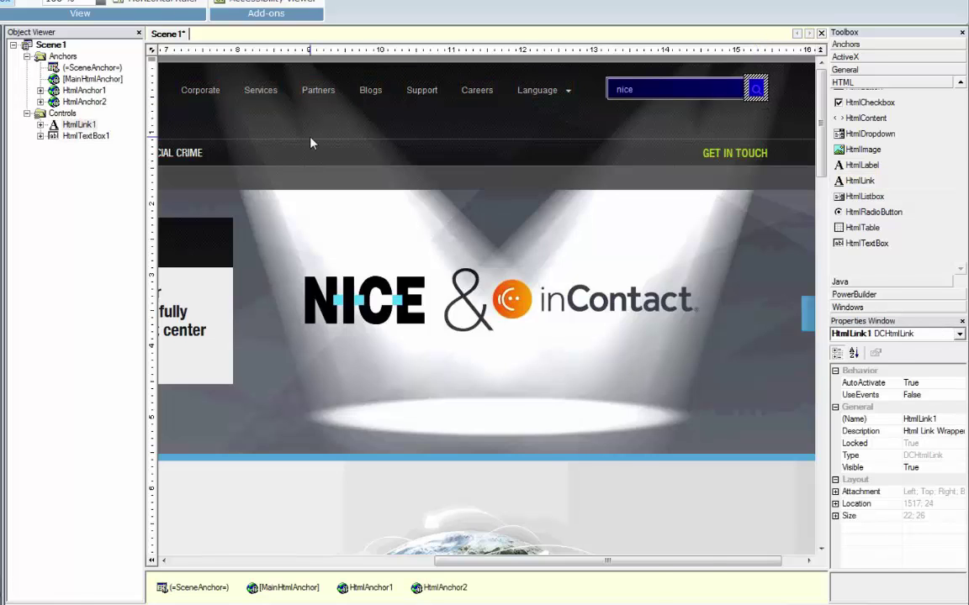
right_click(93, 78)
Set MainHtmlAnchor to identify the page by URL only, with Title unchecked.
left_click(133, 215)
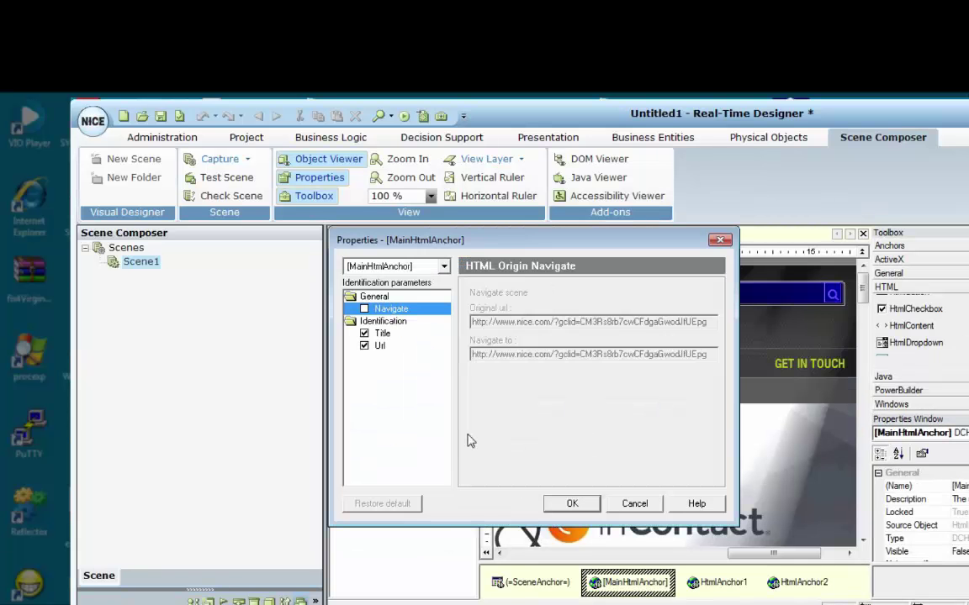
left_click(383, 335)
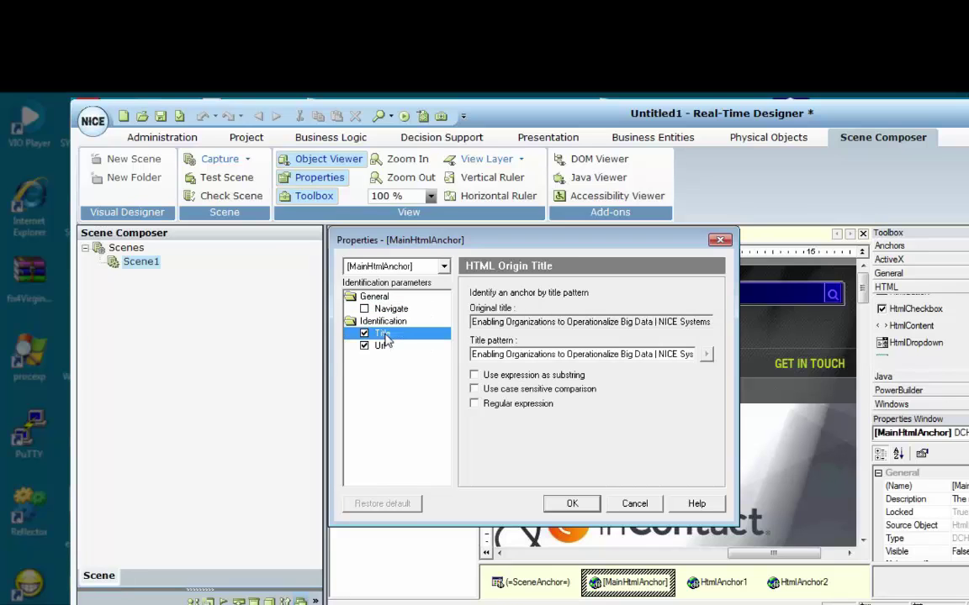
left_click(364, 334)
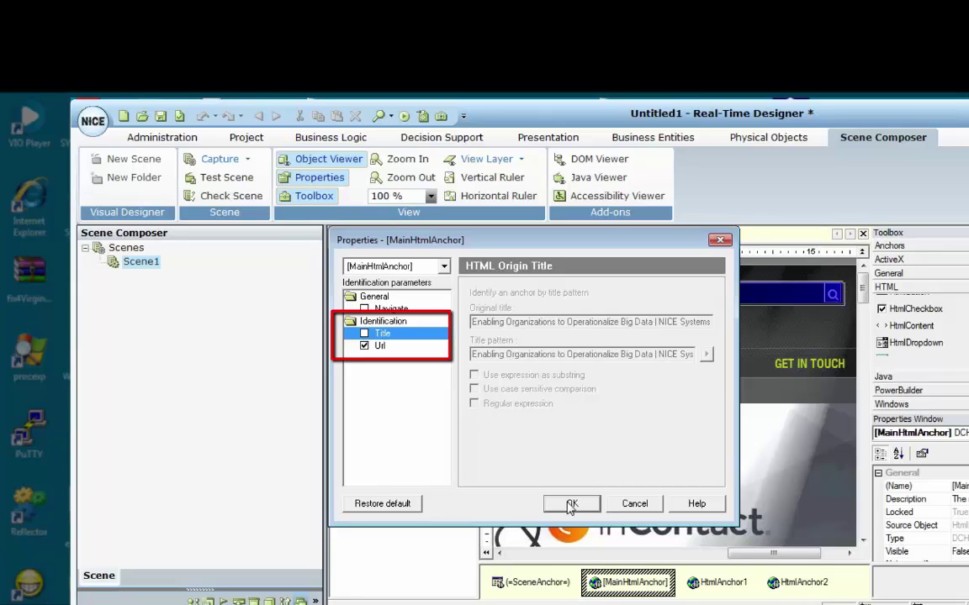
left_click(379, 346)
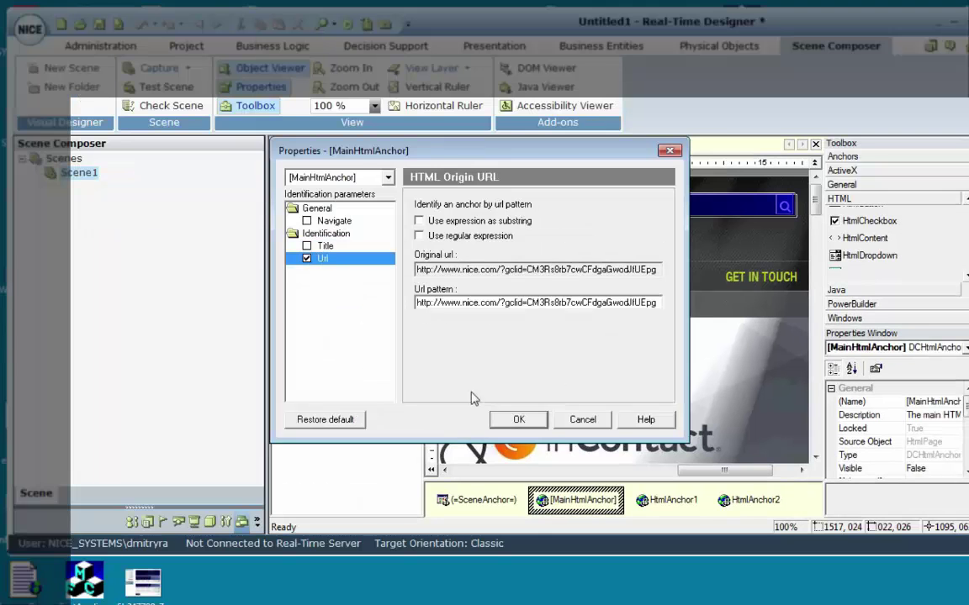
left_click(571, 504)
Open the properties of HtmlAnchor2 under HtmlLink1.
left_click(307, 245)
right_click(353, 258)
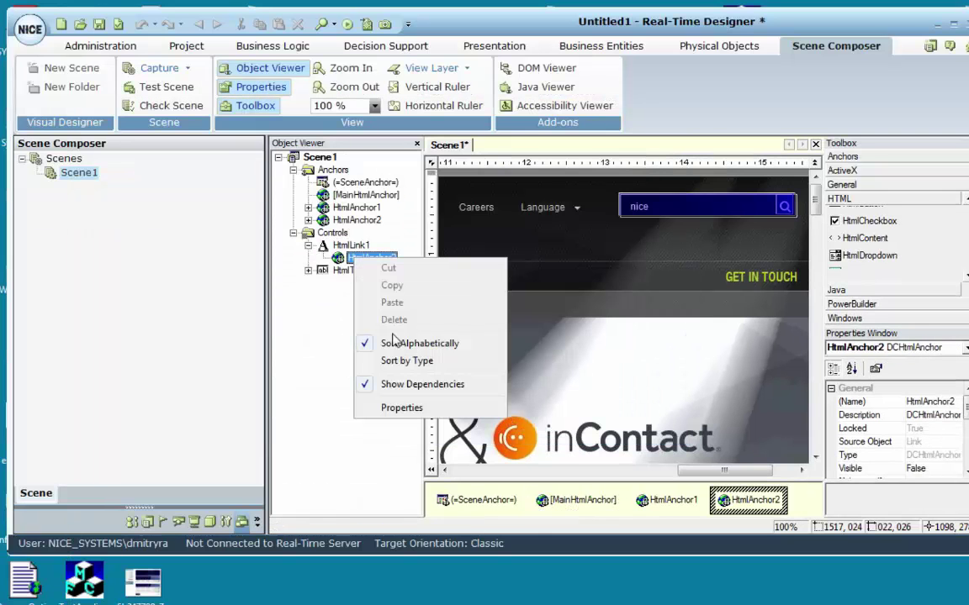
left_click(412, 408)
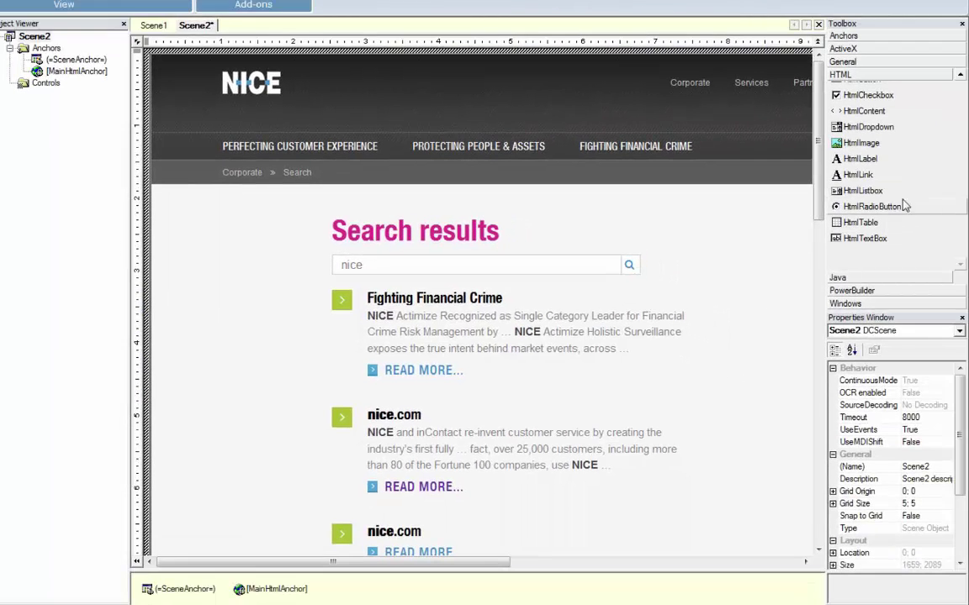
Capture the Fighting Financial Crime title and its READ MORE link as HtmlLink1 and HtmlLink2.
scroll(866, 126, "up", 2)
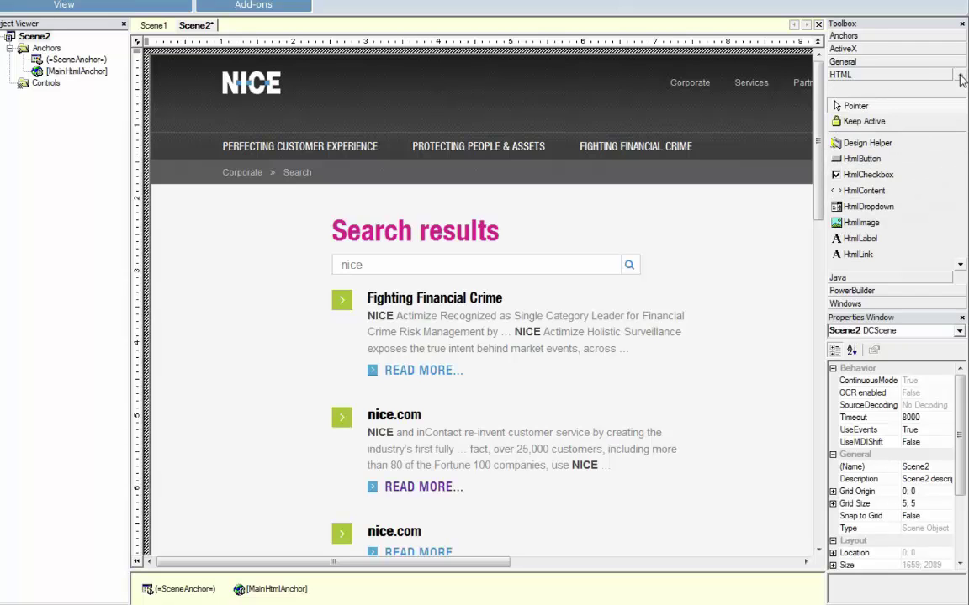
left_click(894, 146)
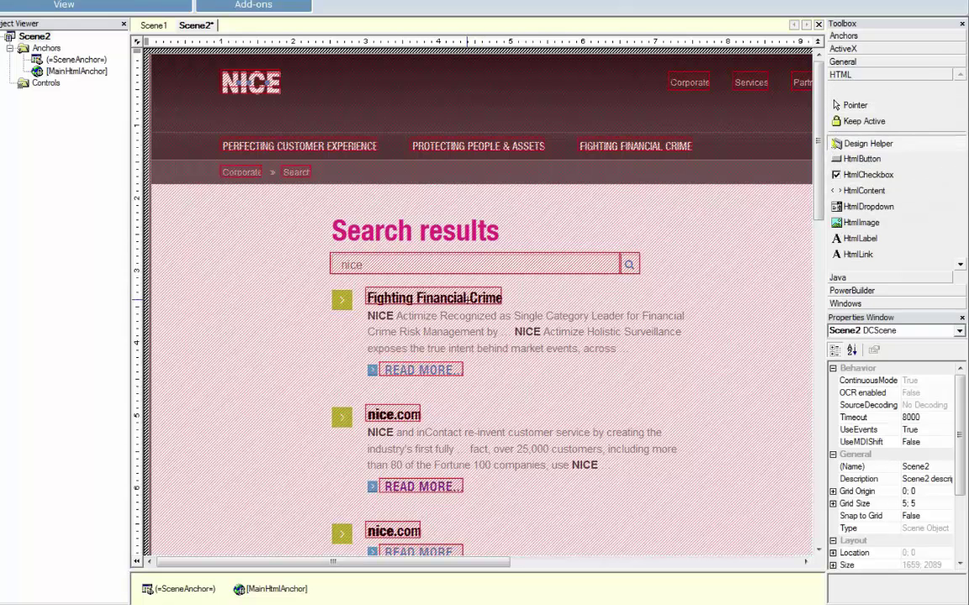
left_click(434, 298)
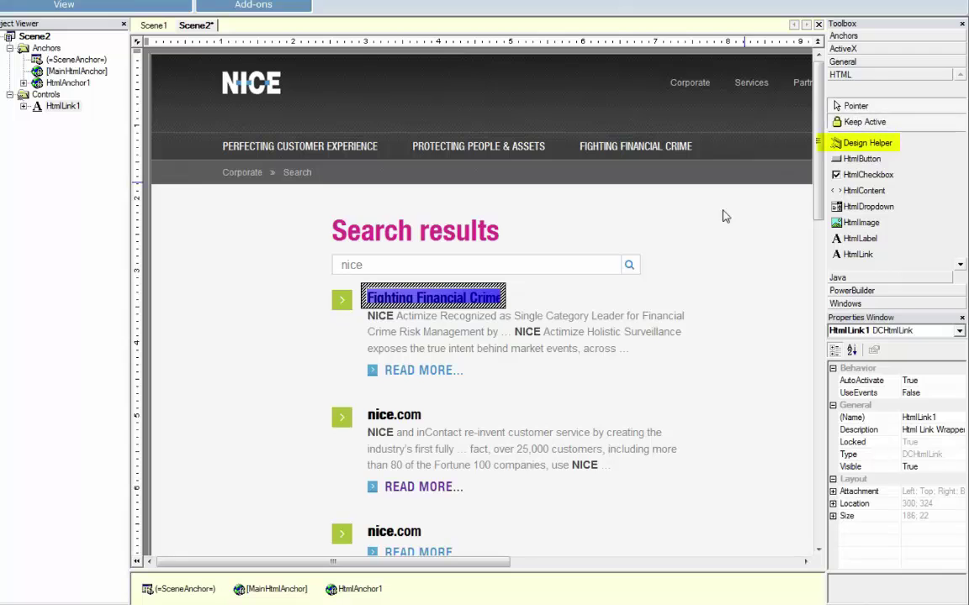
left_click(866, 143)
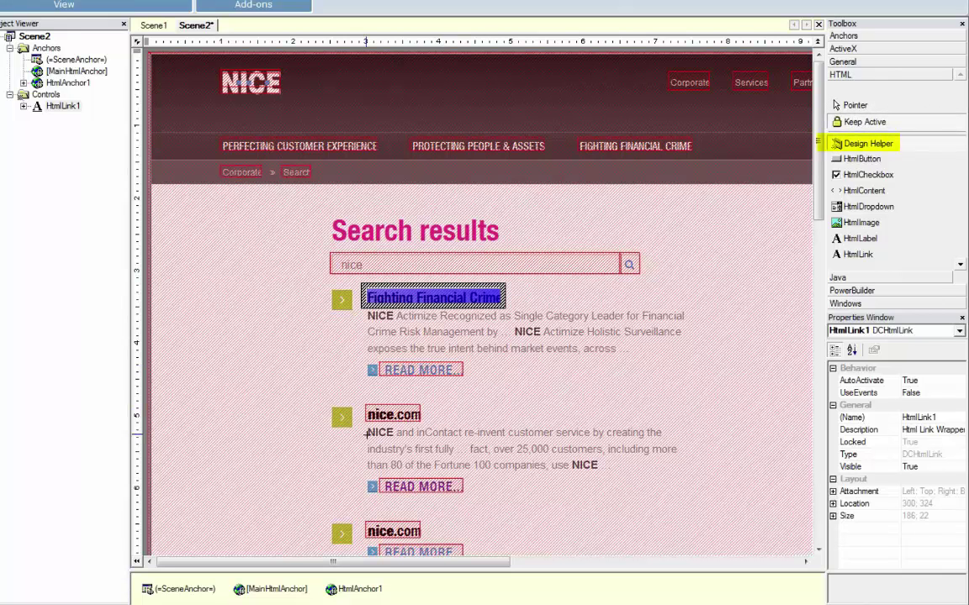
left_click(421, 370)
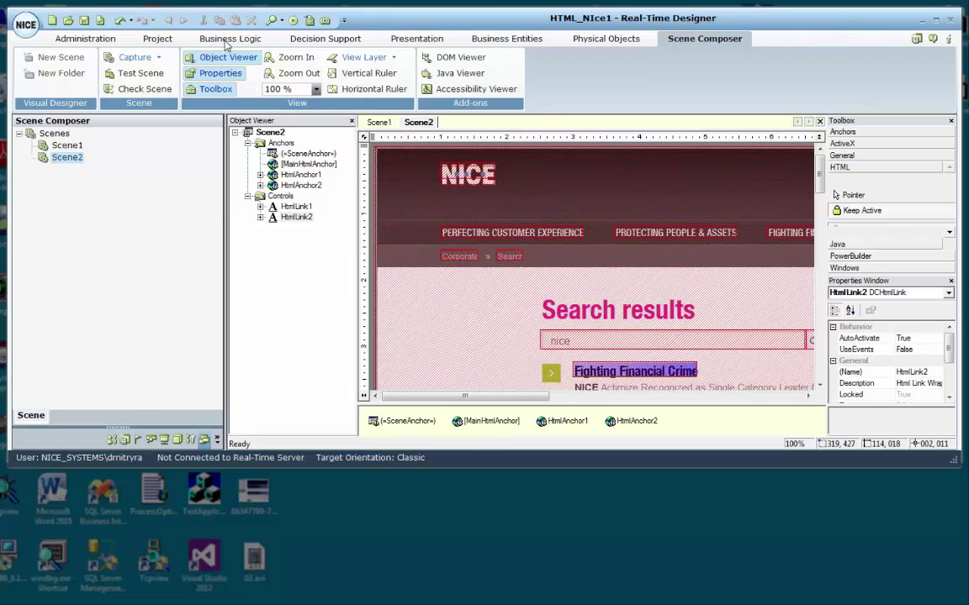
Add a new event handler under Business Logic's Event Handlers.
left_click(225, 44)
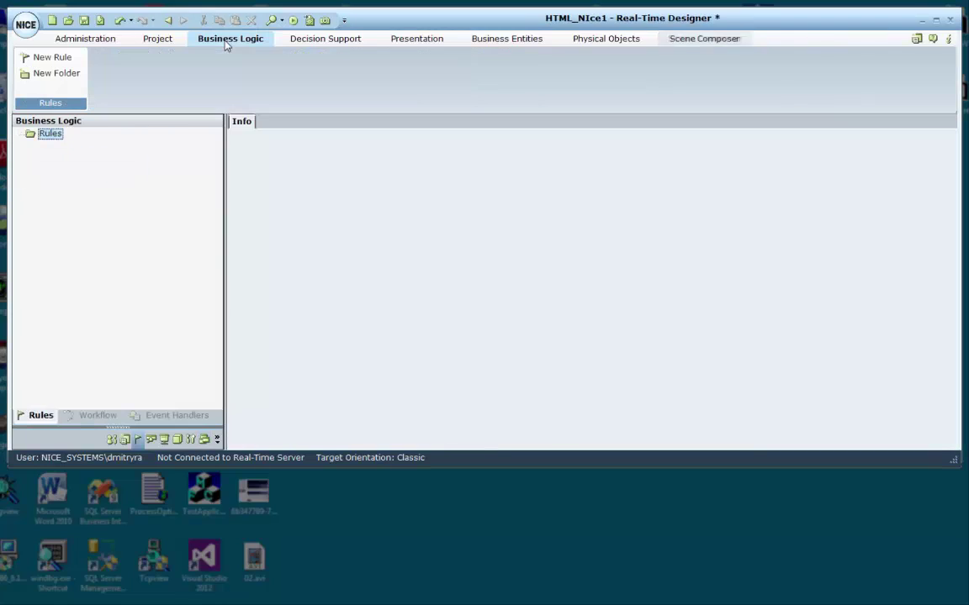
left_click(177, 420)
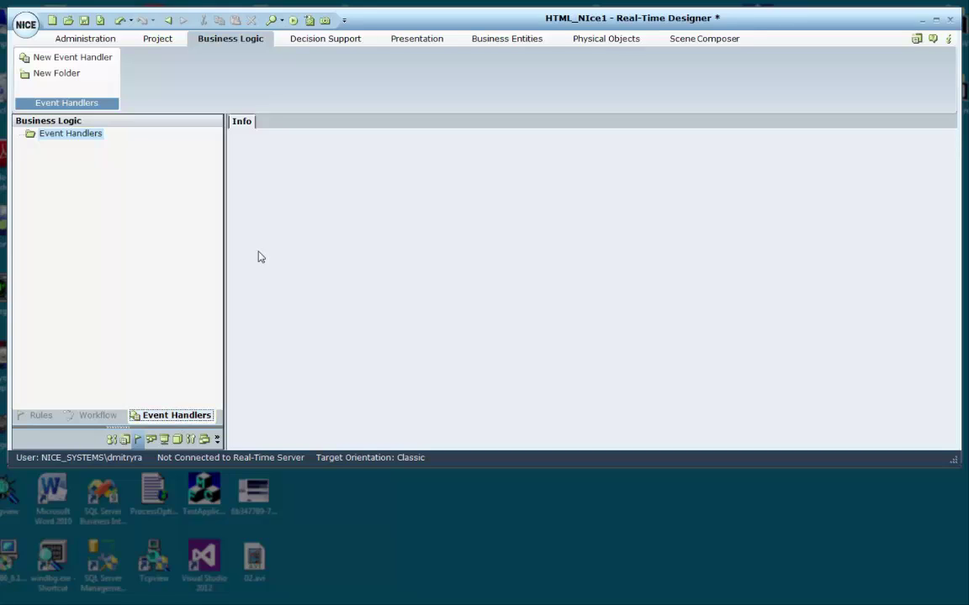
right_click(87, 134)
mouse_move(115, 140)
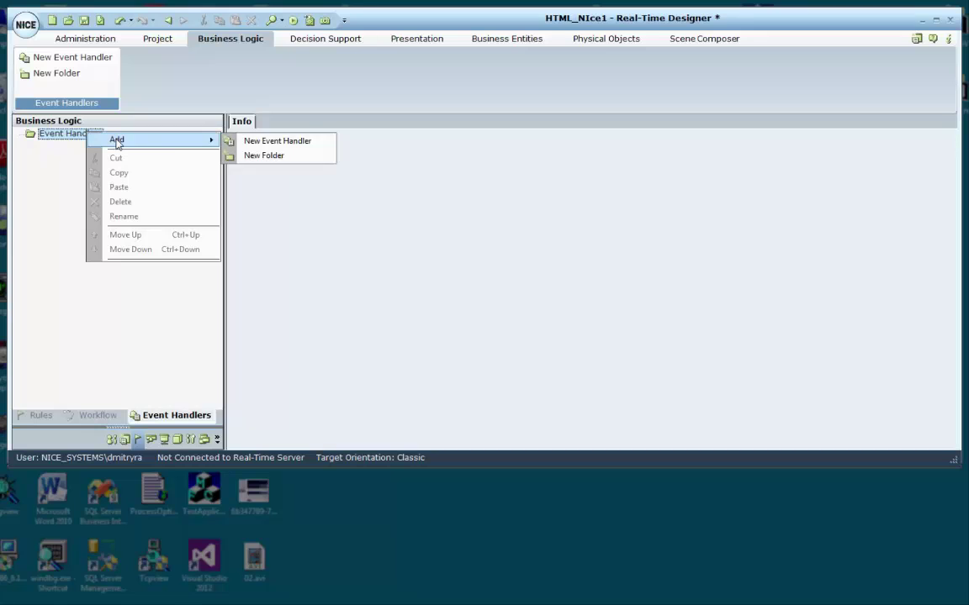
left_click(245, 145)
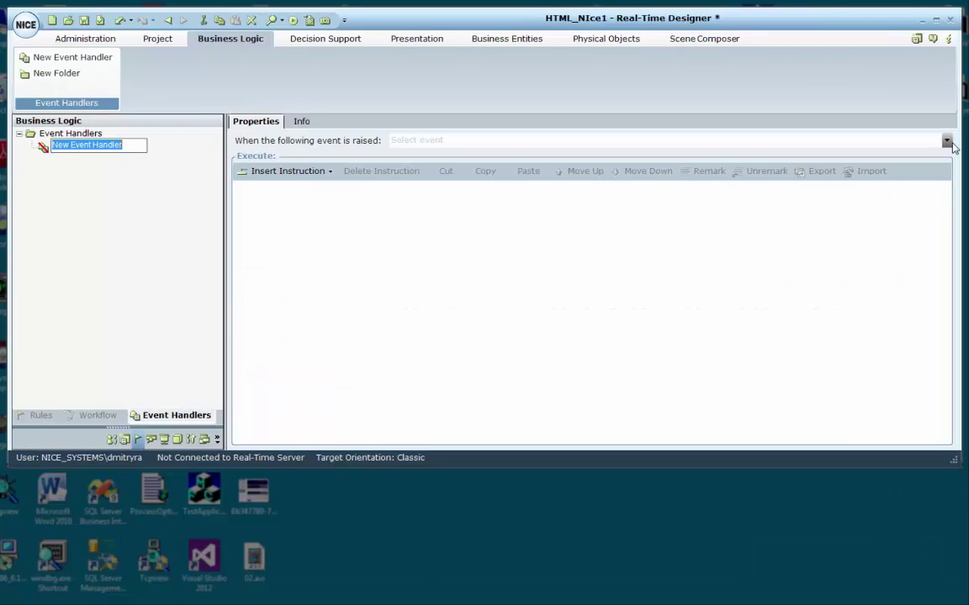
Trigger the handler on Scene1 activation and name it 'Scene1 Activate'.
left_click(948, 142)
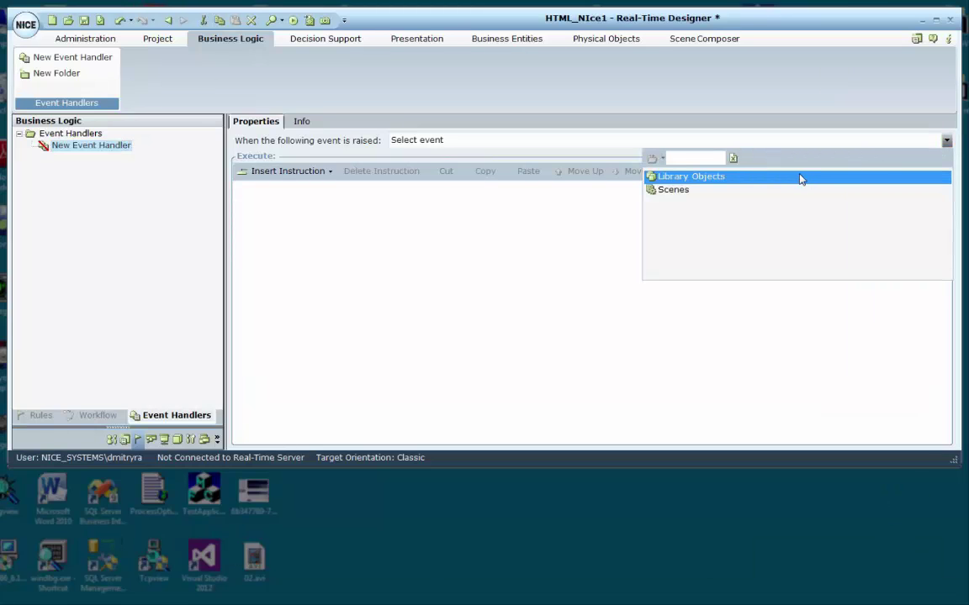
double_click(689, 192)
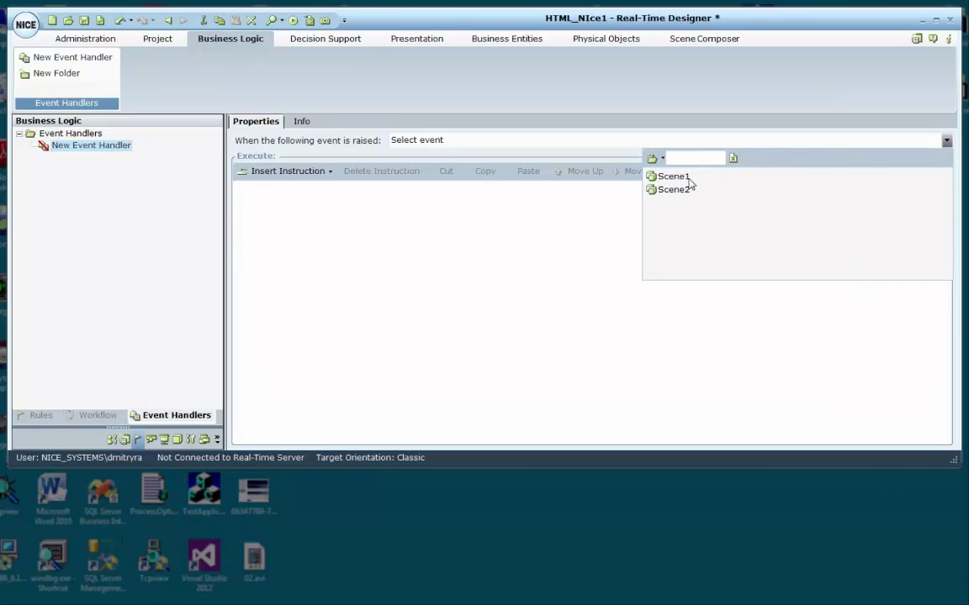
double_click(687, 180)
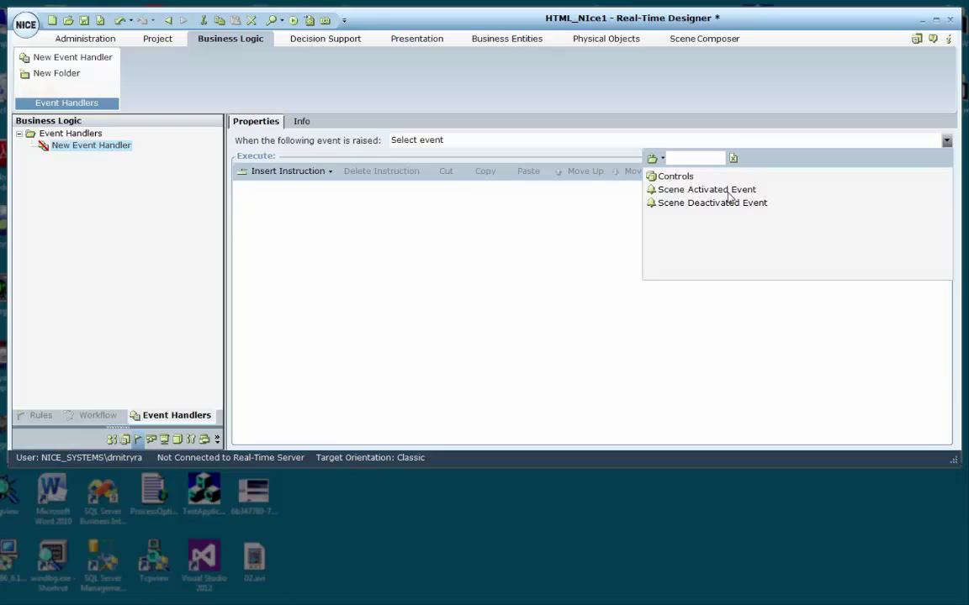
double_click(746, 190)
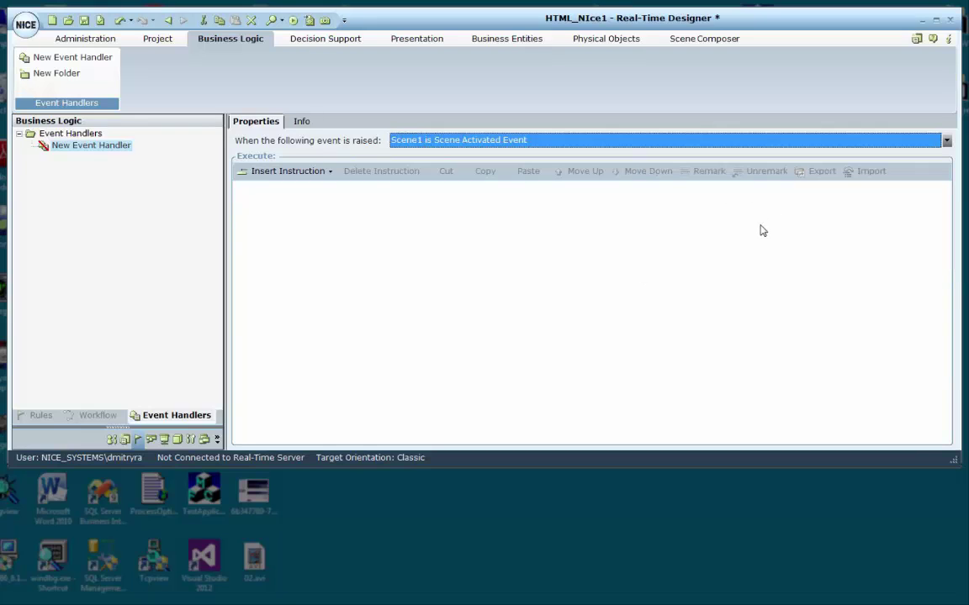
left_click(686, 207)
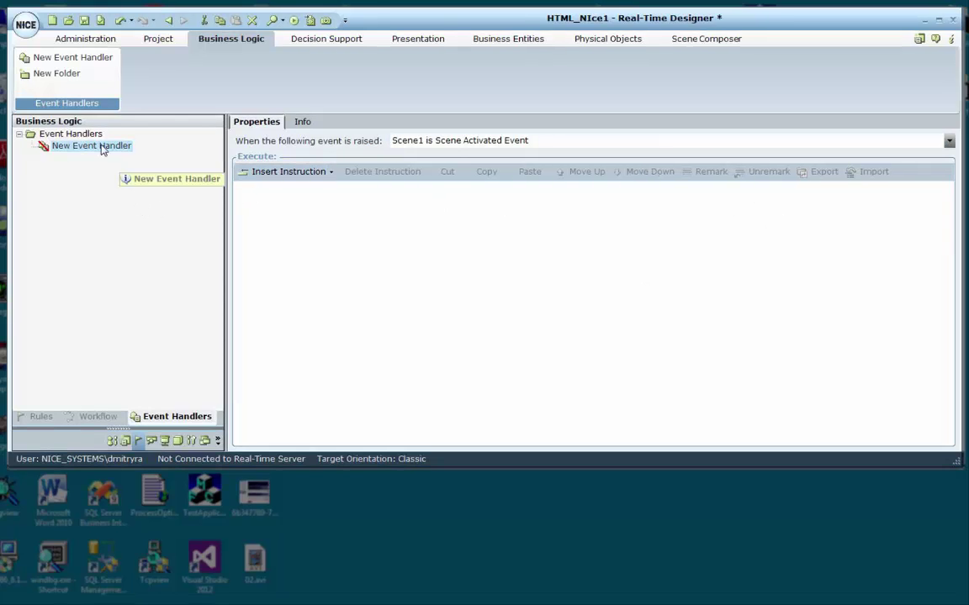
left_click(117, 146)
type("Scene1 Ac")
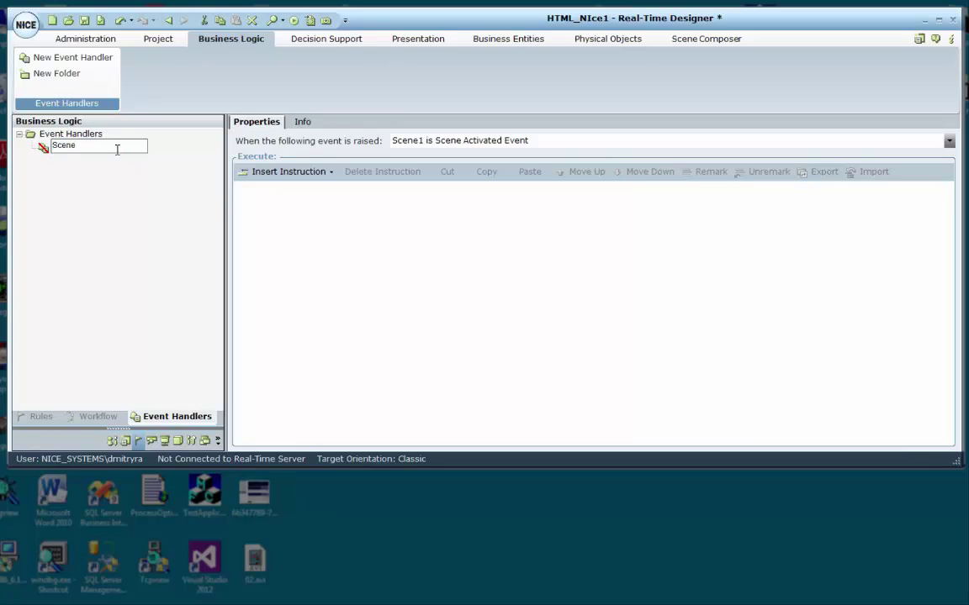
type("tivated")
key("Return")
Add one more new event handler under Event Handlers.
right_click(78, 134)
mouse_move(196, 144)
left_click(268, 145)
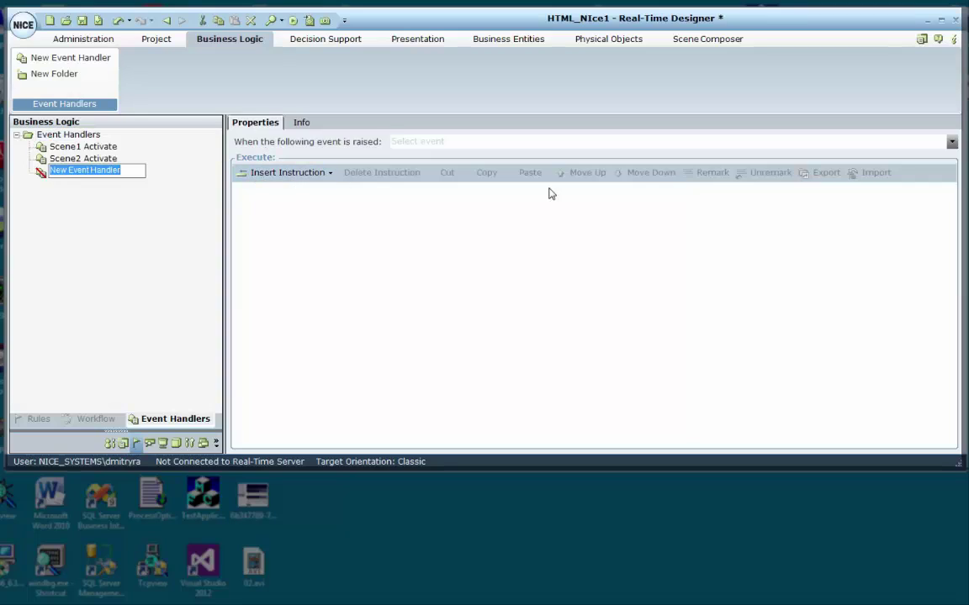
Trigger the handler on Scenes > Scene2 > HtmlLink2 Clicked and name it 'Scene2 Link Clicked'.
left_click(953, 142)
left_click(952, 142)
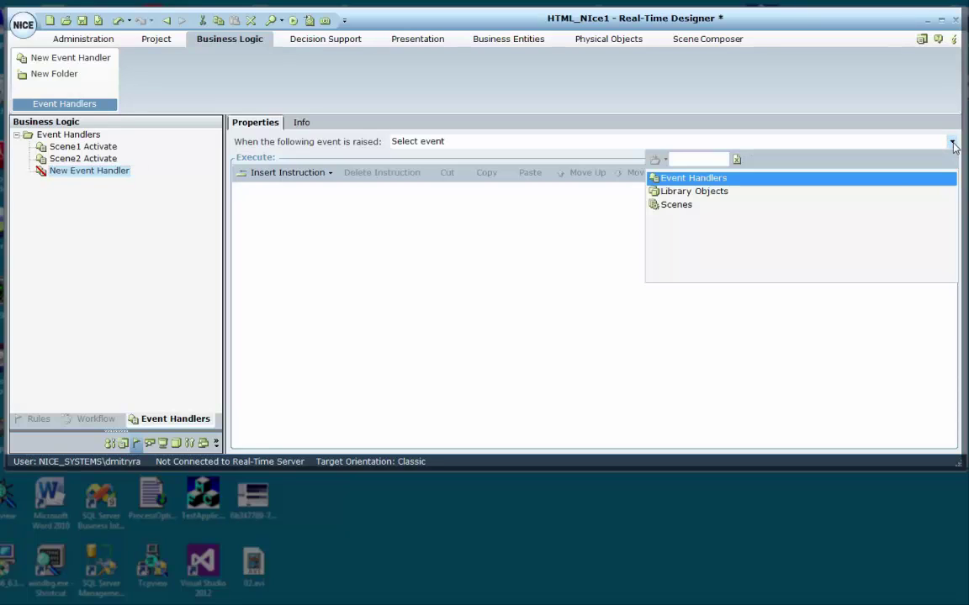
double_click(676, 206)
double_click(681, 193)
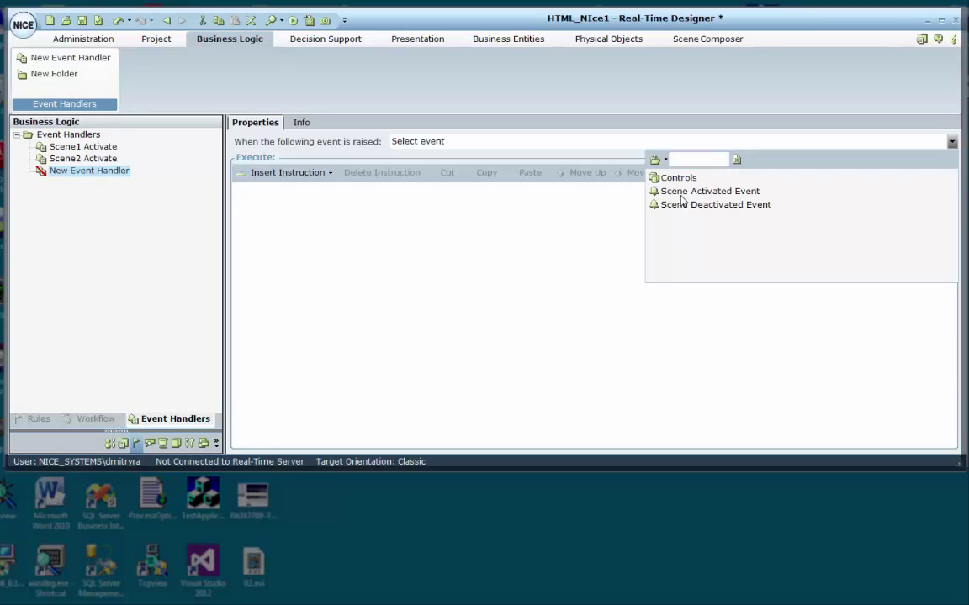
double_click(685, 182)
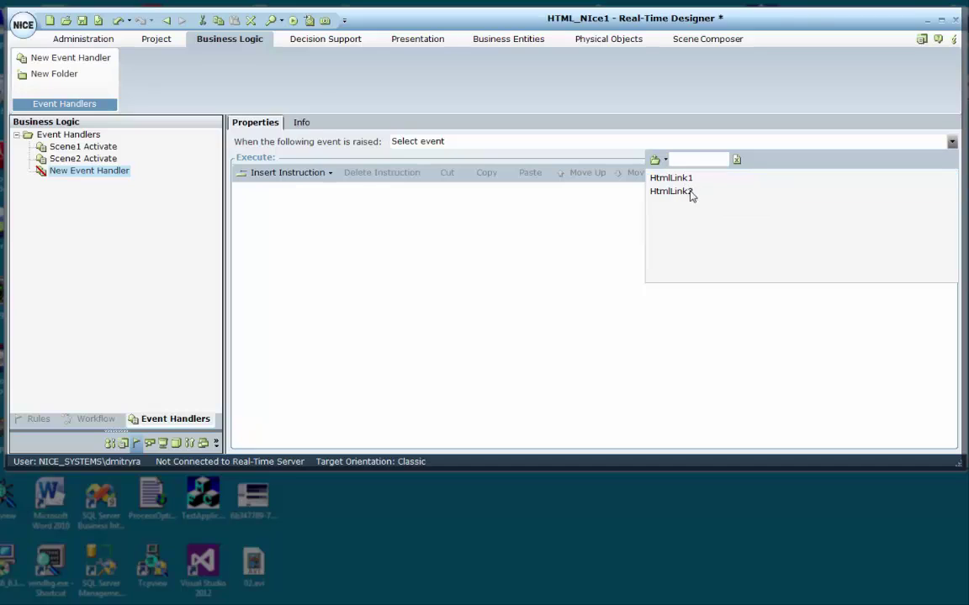
double_click(689, 191)
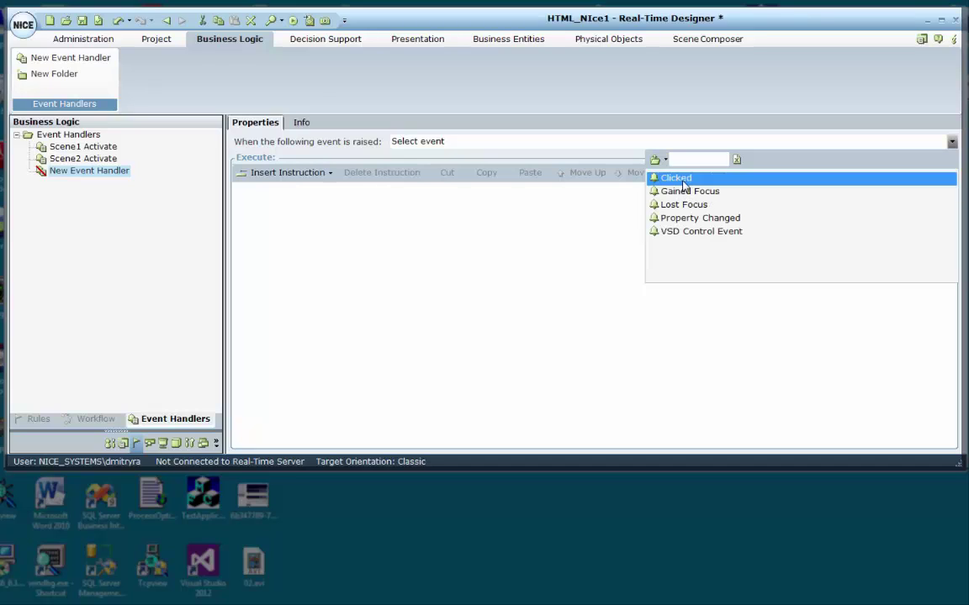
double_click(672, 178)
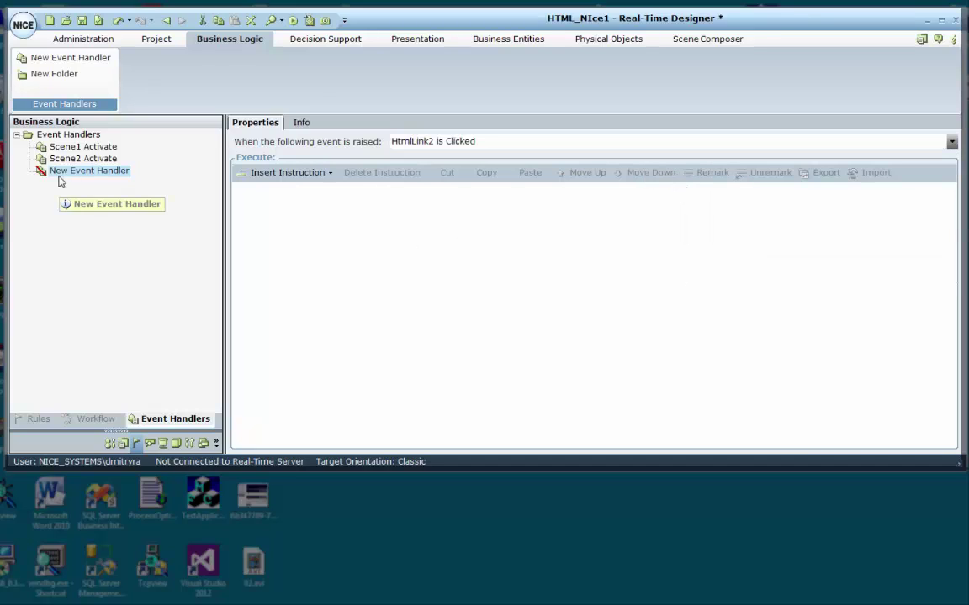
left_click(84, 173)
type("Scene2 Lin")
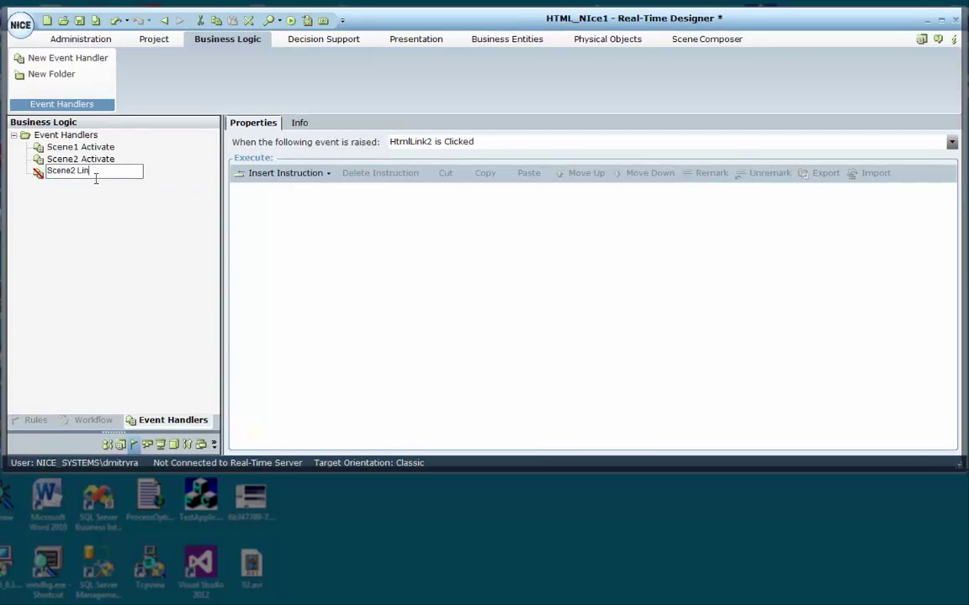
type("k Clicked")
key("Return")
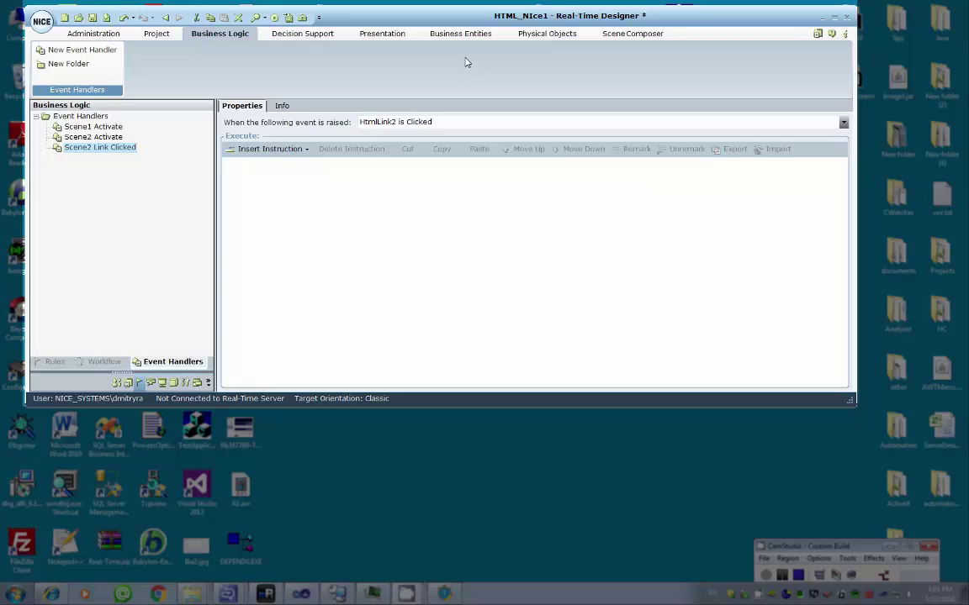
Add a new callout in Presentation with body text 'Scene 1 Activate'.
left_click(392, 37)
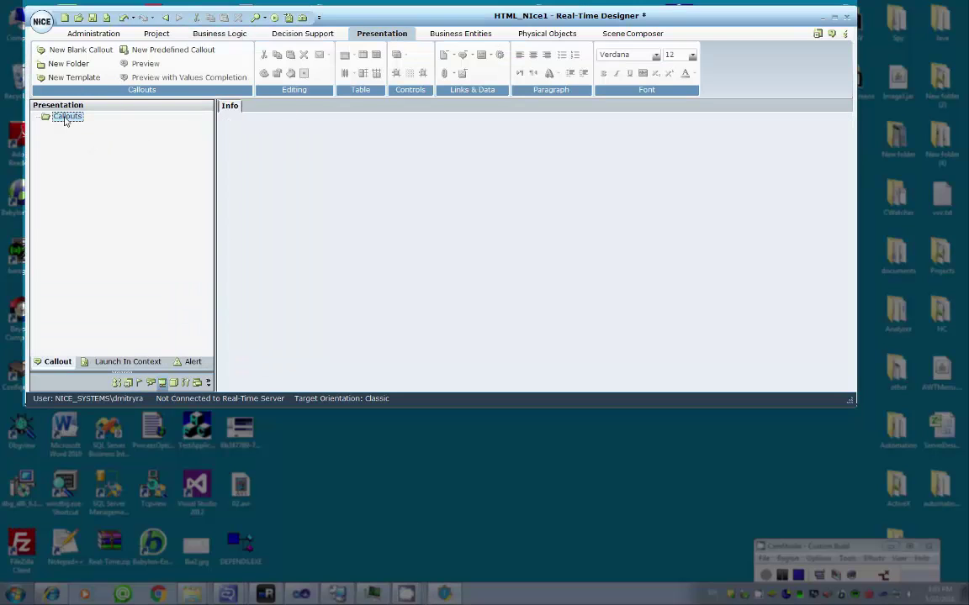
right_click(65, 120)
mouse_move(98, 124)
left_click(216, 135)
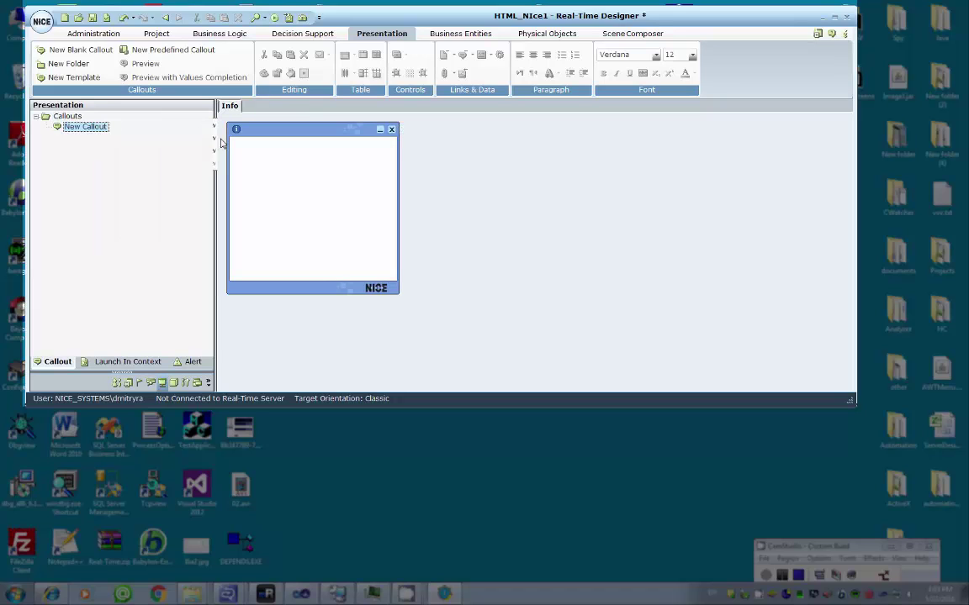
left_click(289, 151)
left_click(288, 152)
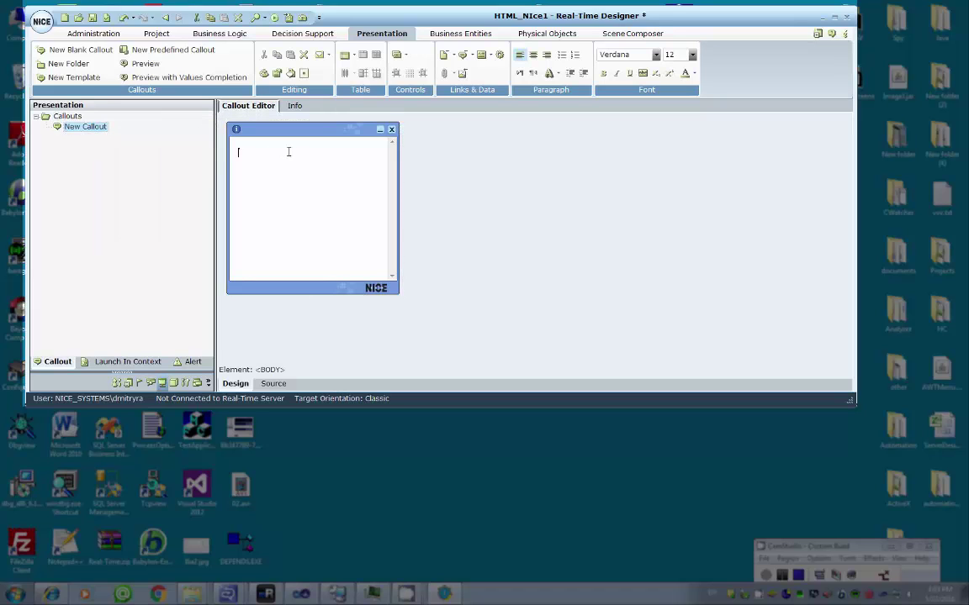
type("Sc")
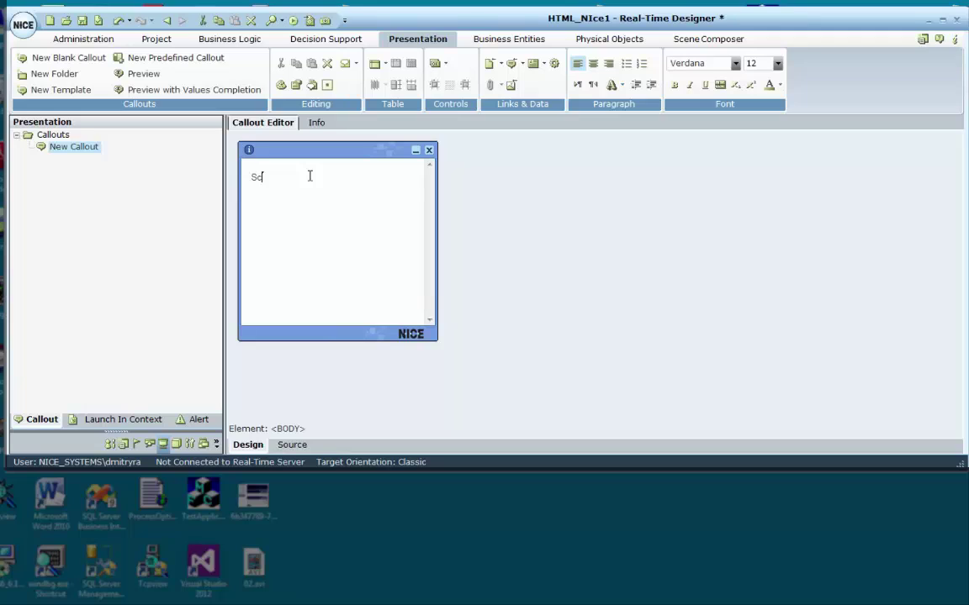
type("ene 1 Activate")
Rename the callout to 'Scene1 Activate' and write the 'Link Clicked' callout text.
left_click(454, 231)
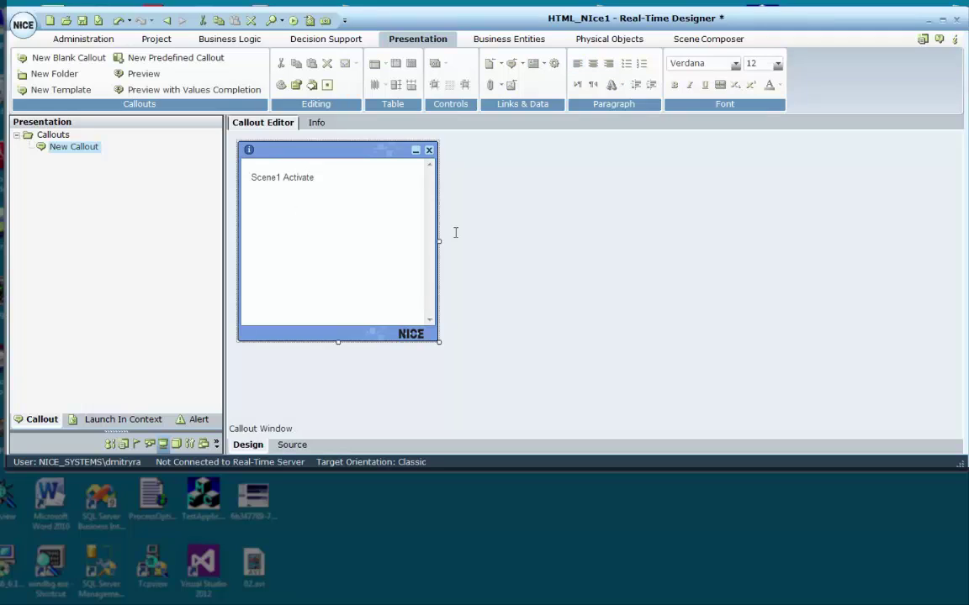
left_click(74, 147)
type("Scene1")
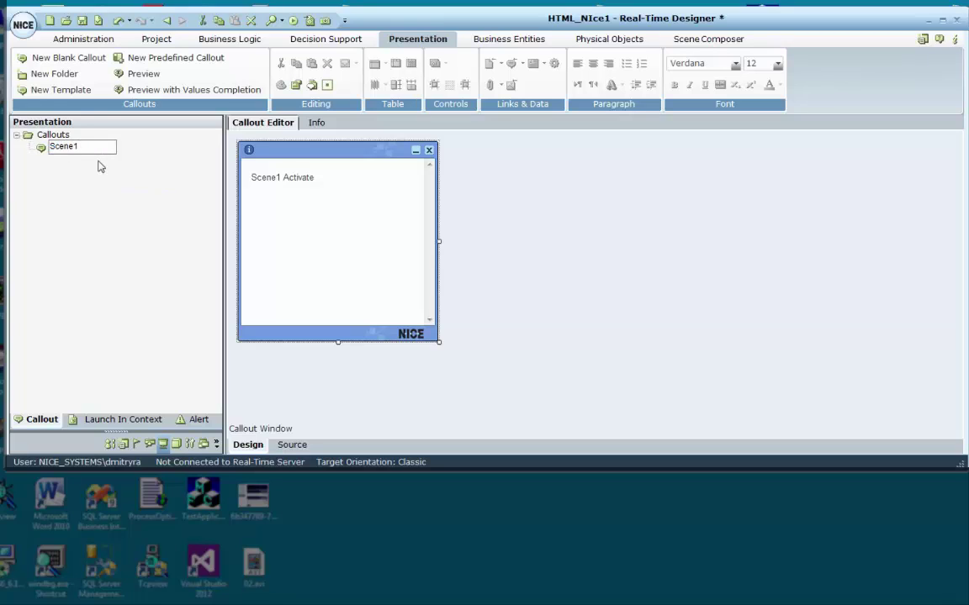
type(" Activate")
key("Return")
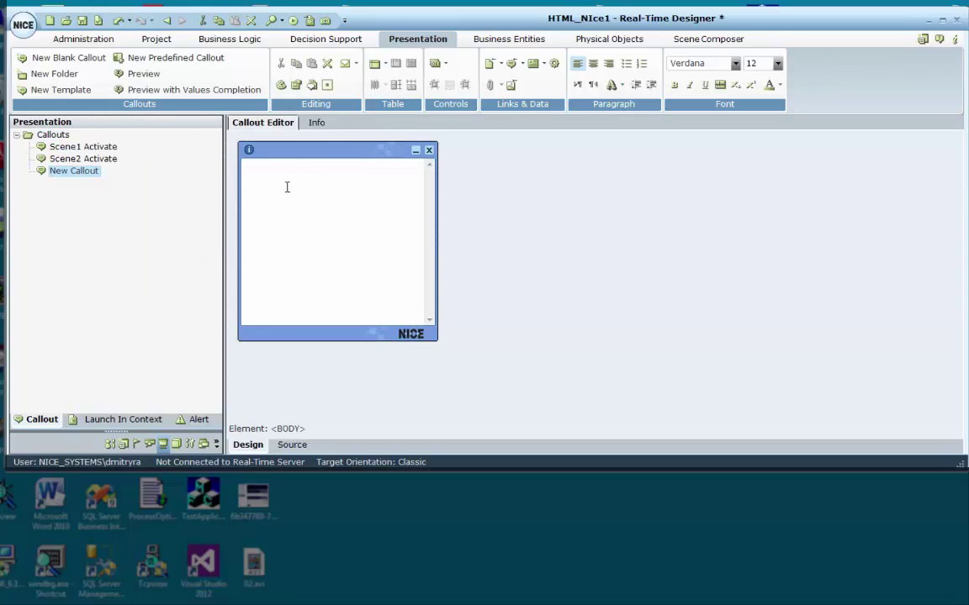
type("Link Clicked")
left_click(413, 258)
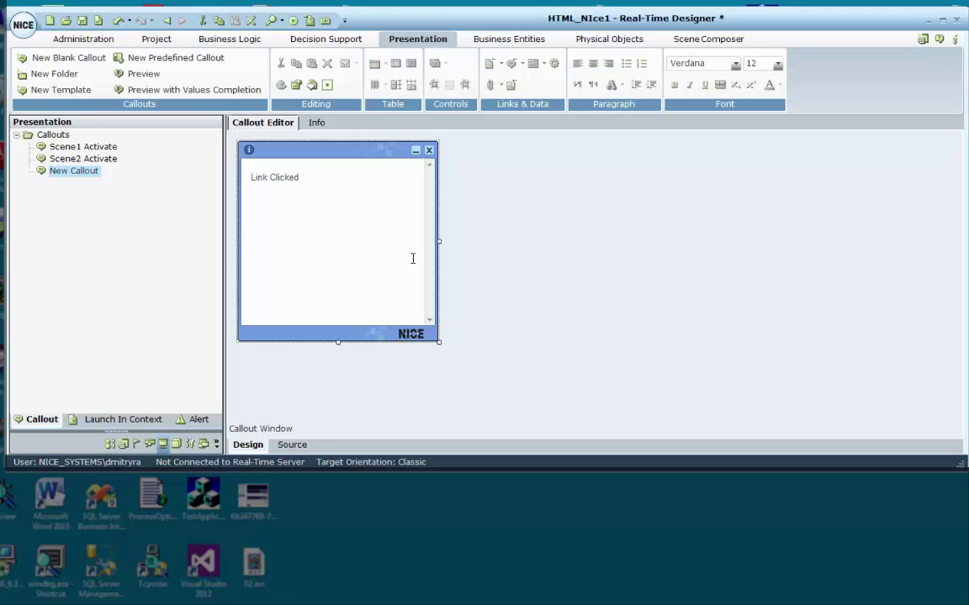
left_click(225, 39)
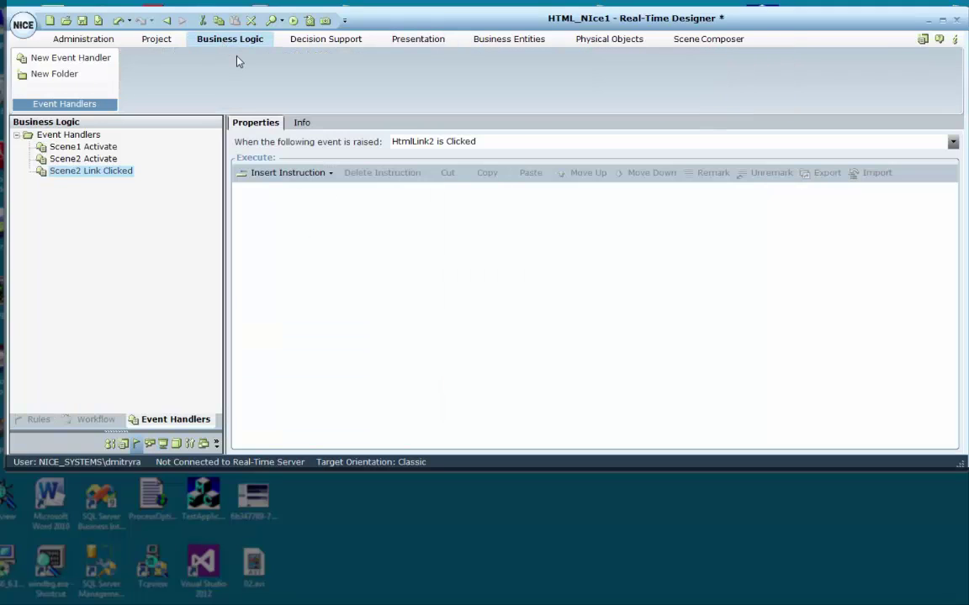
Add a function invocation showing the Scene1 Activate callout to the Scene1 Activate handler.
left_click(97, 148)
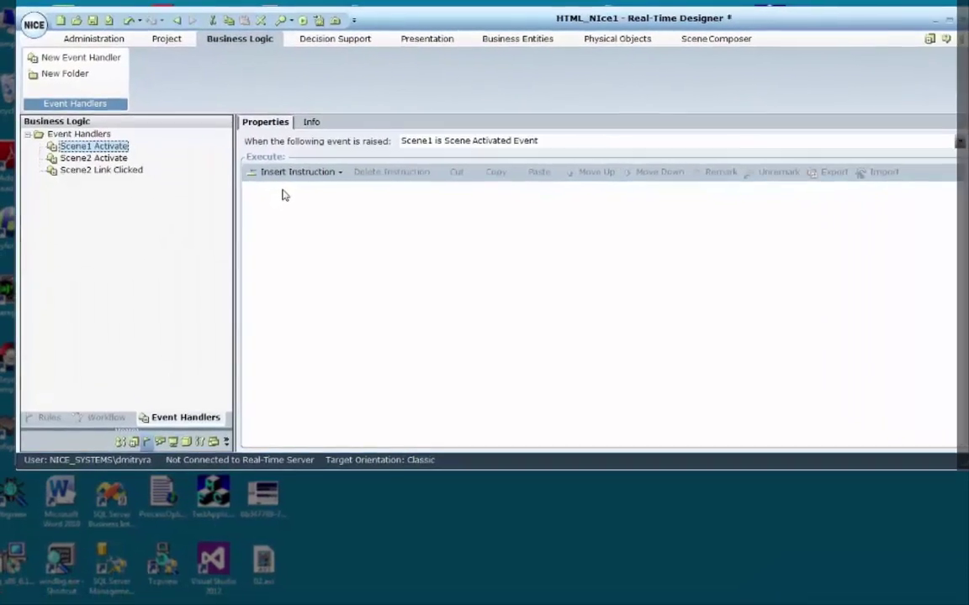
left_click(252, 169)
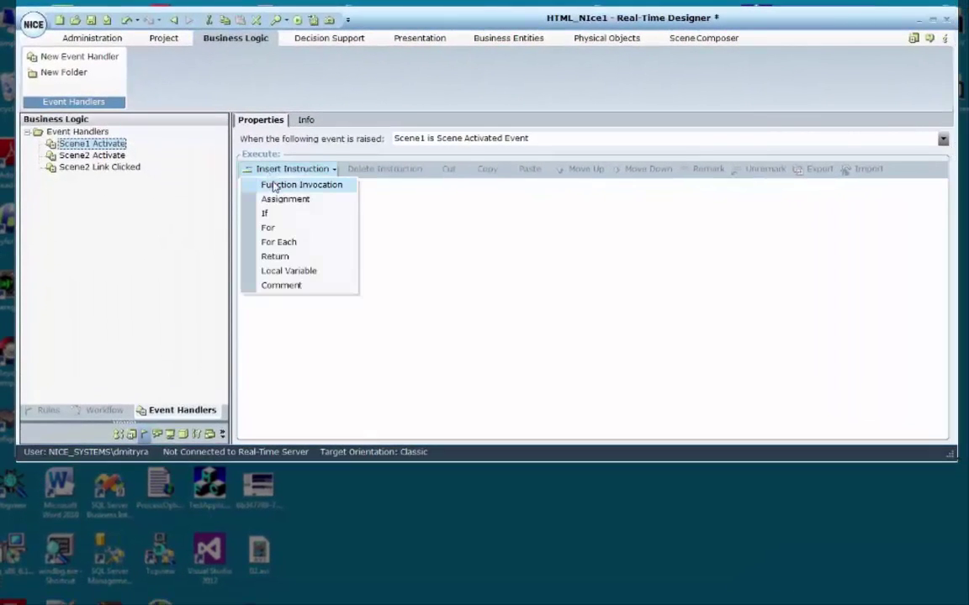
left_click(283, 186)
left_click(306, 193)
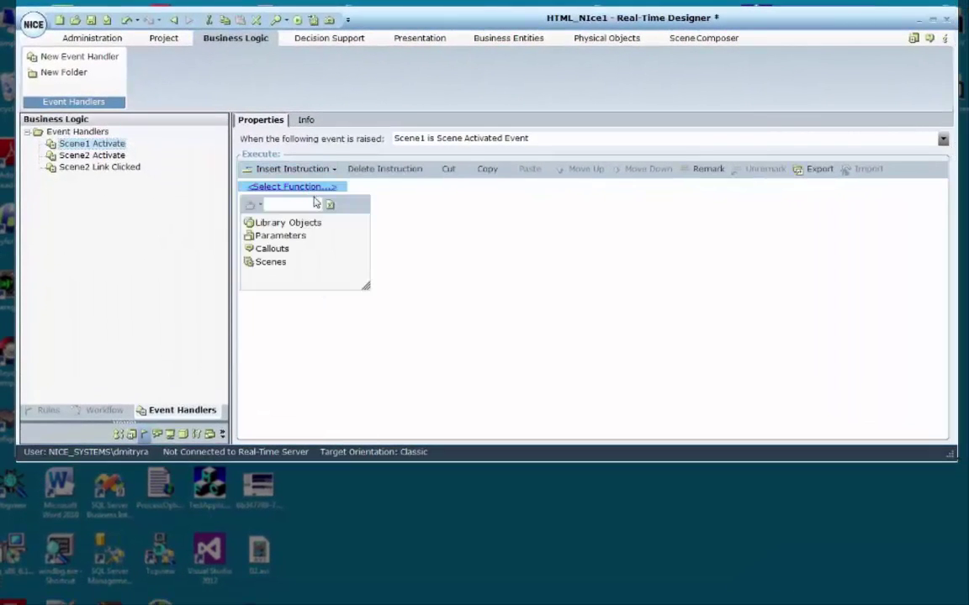
double_click(280, 250)
double_click(301, 236)
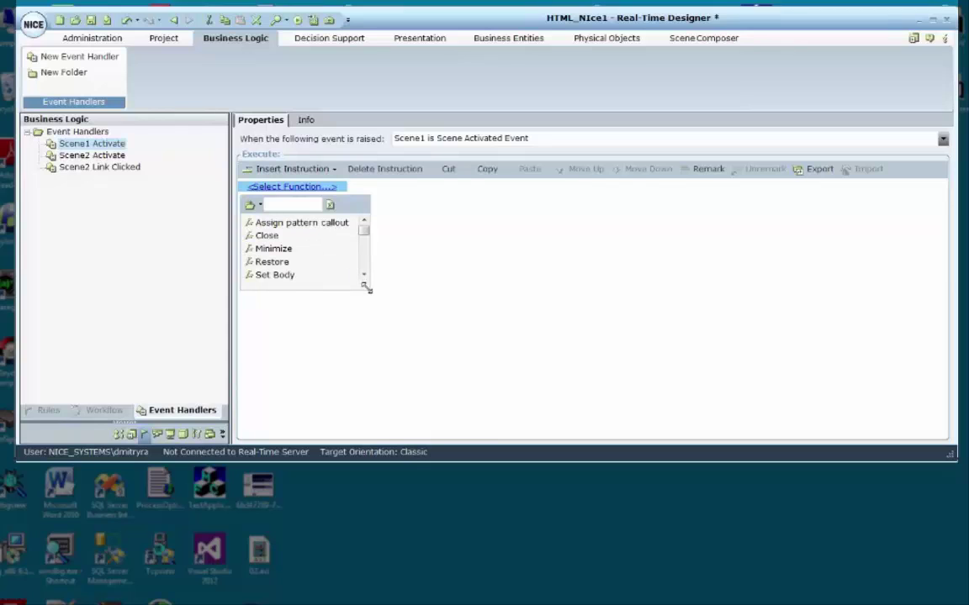
left_click_drag(367, 288, 450, 363)
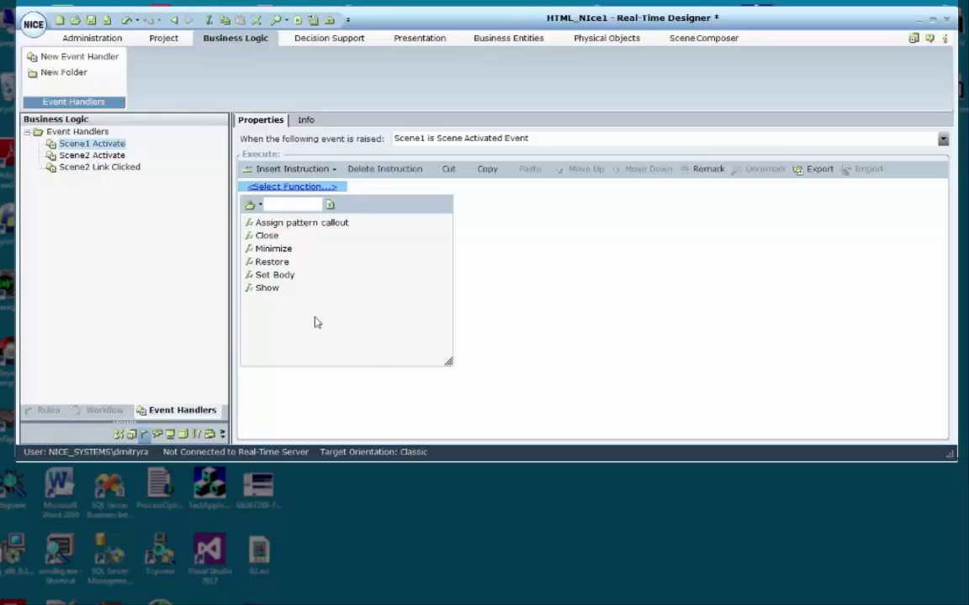
double_click(268, 288)
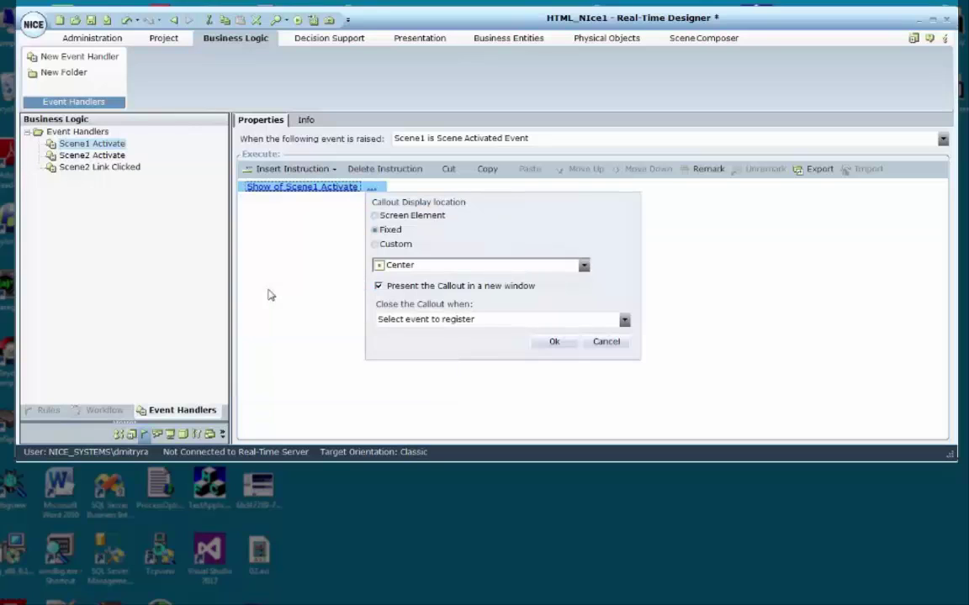
Keep Fixed/Center display, then make Scene2 Link Clicked show the Link Clicked callout.
left_click(541, 348)
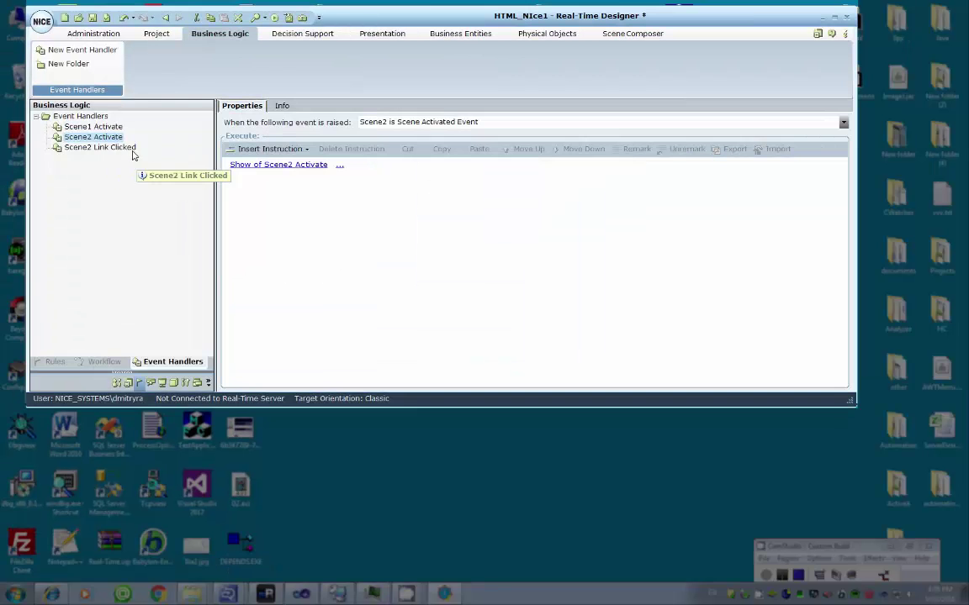
left_click(126, 166)
left_click(268, 149)
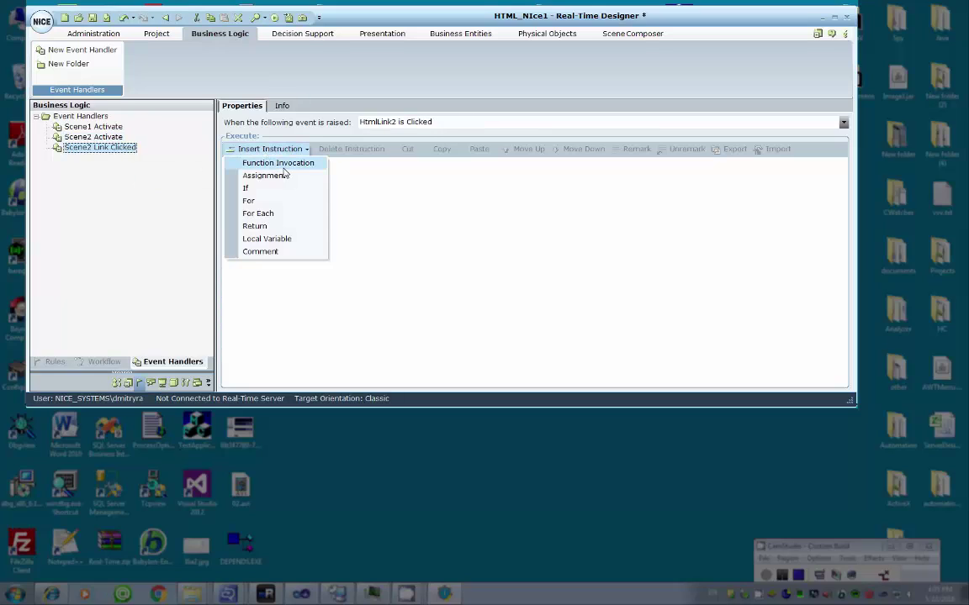
left_click(262, 162)
left_click(252, 164)
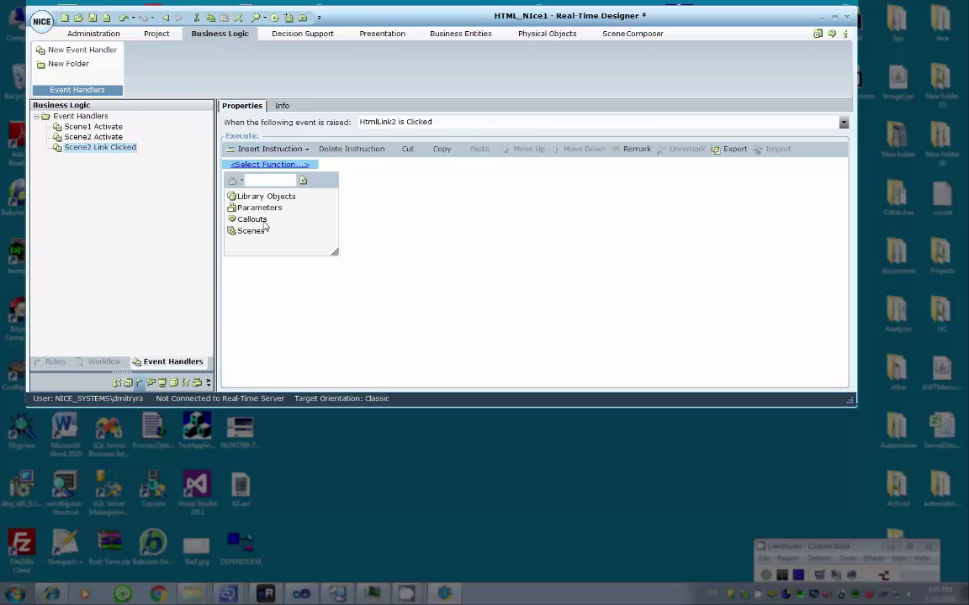
double_click(239, 202)
double_click(268, 197)
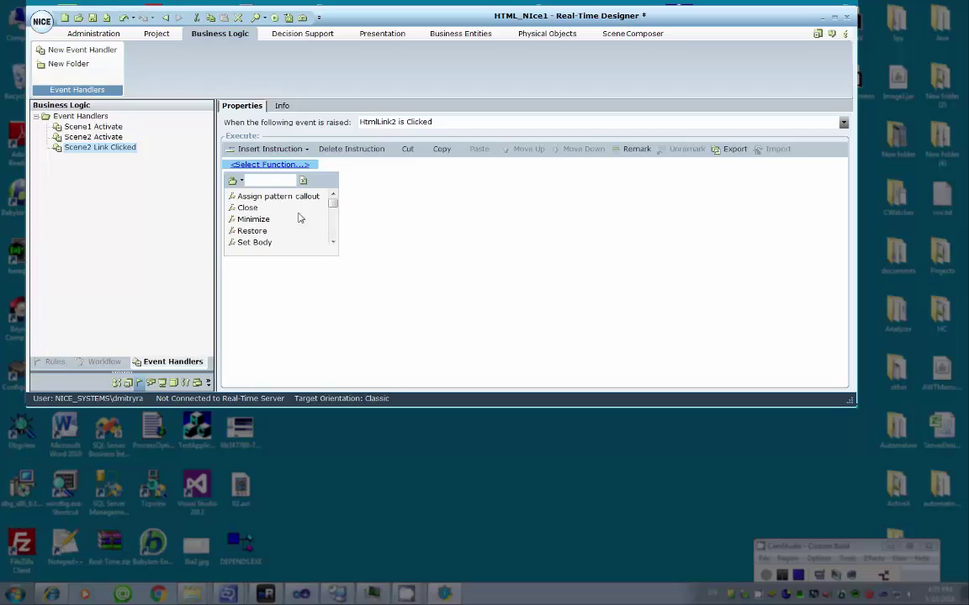
left_click_drag(335, 253, 448, 342)
double_click(247, 253)
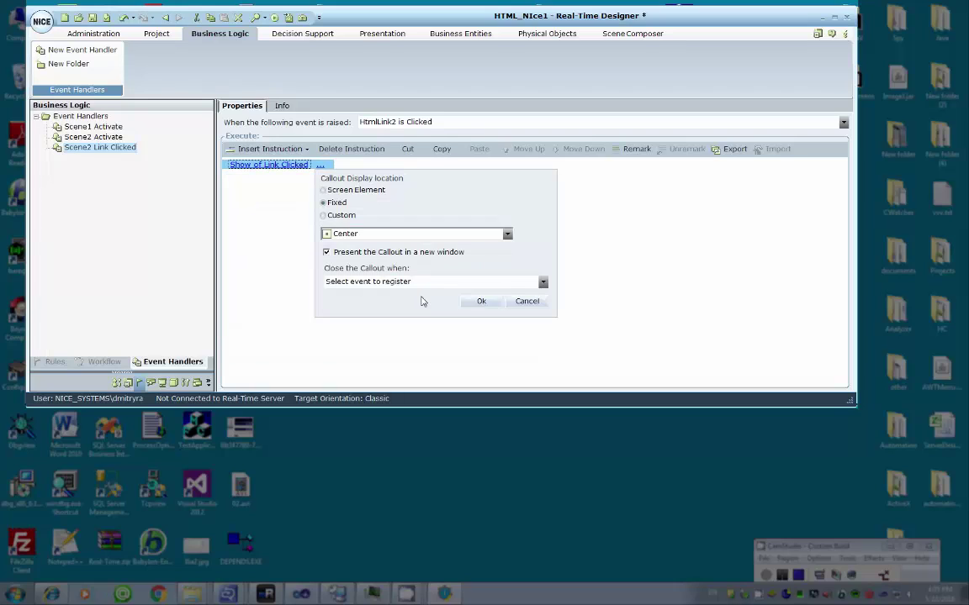
left_click(478, 303)
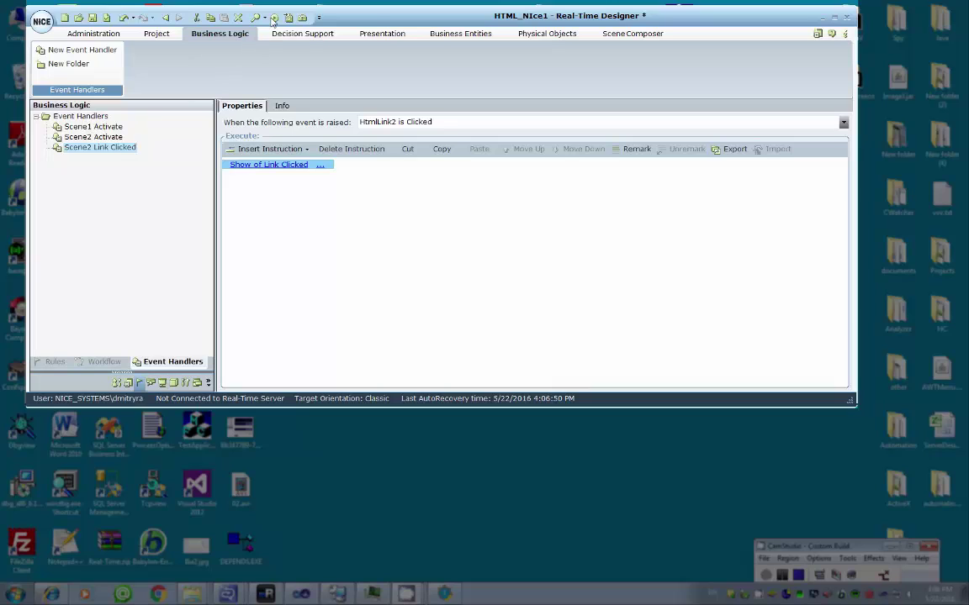
left_click(245, 18)
Generate the main project and launch the Monitor over the nice.com page.
left_click(296, 38)
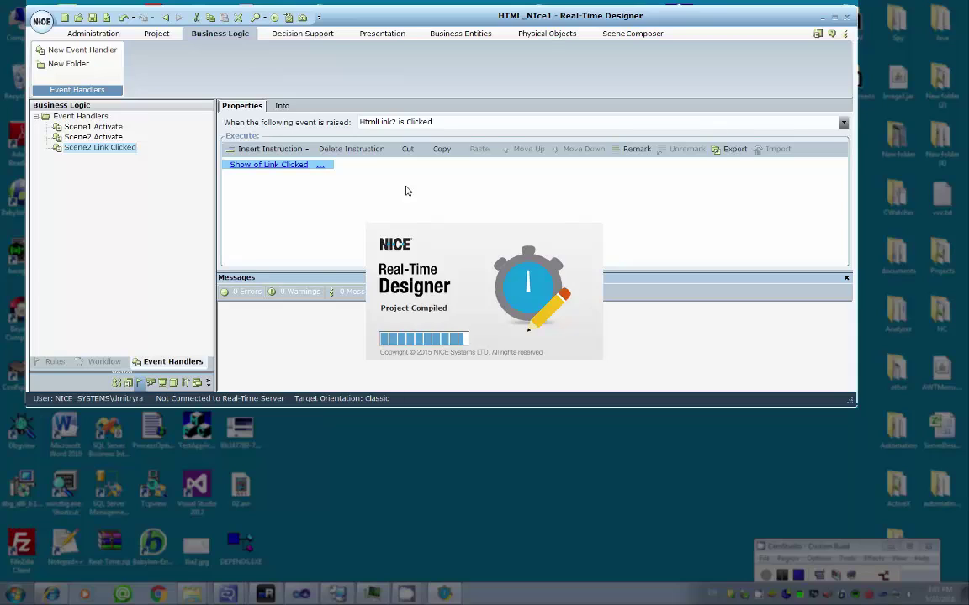
left_click(274, 18)
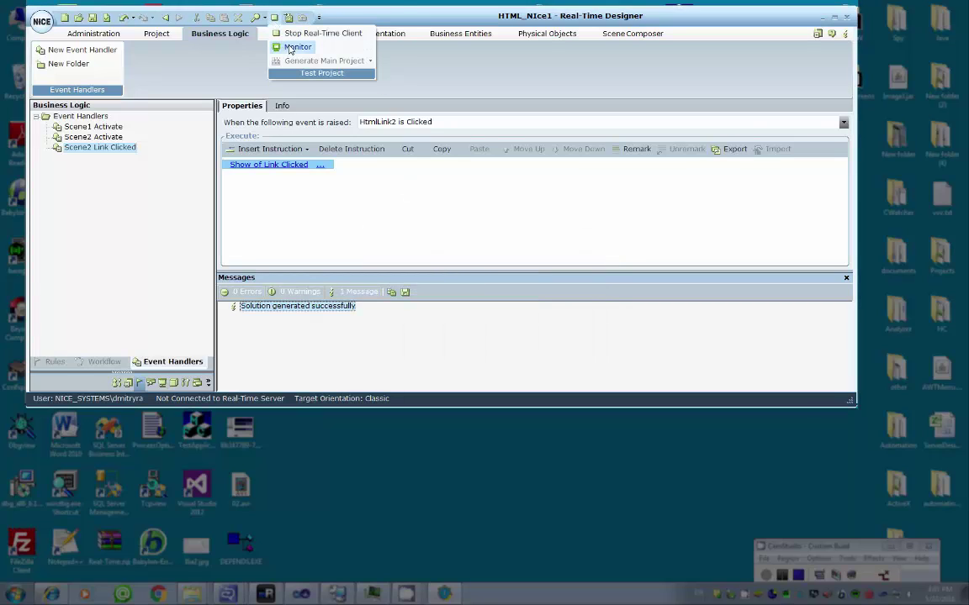
left_click(288, 47)
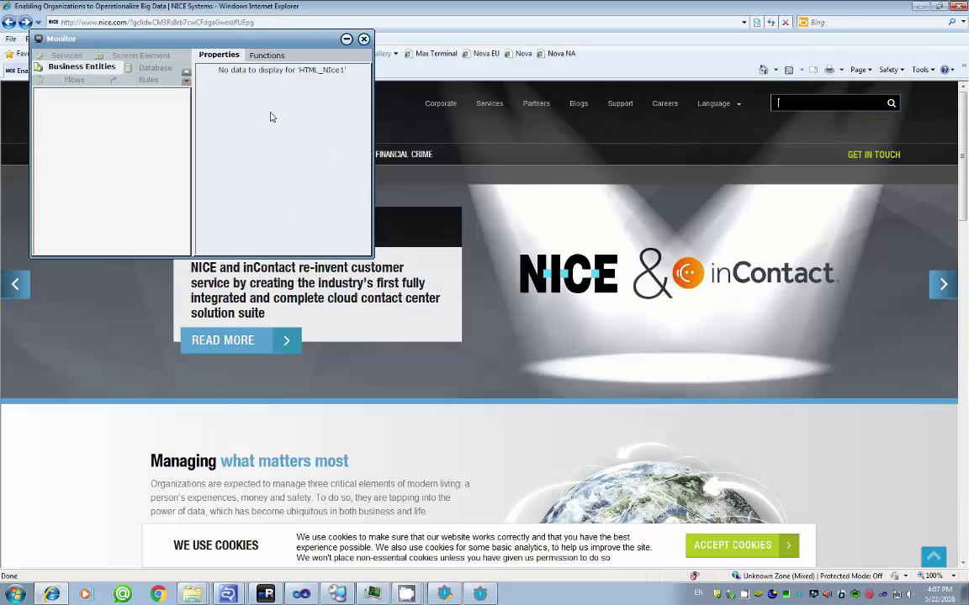
Invoke Activate Scenes on HTML_NIce1 so the Scene1 Activate callout appears.
left_click(57, 55)
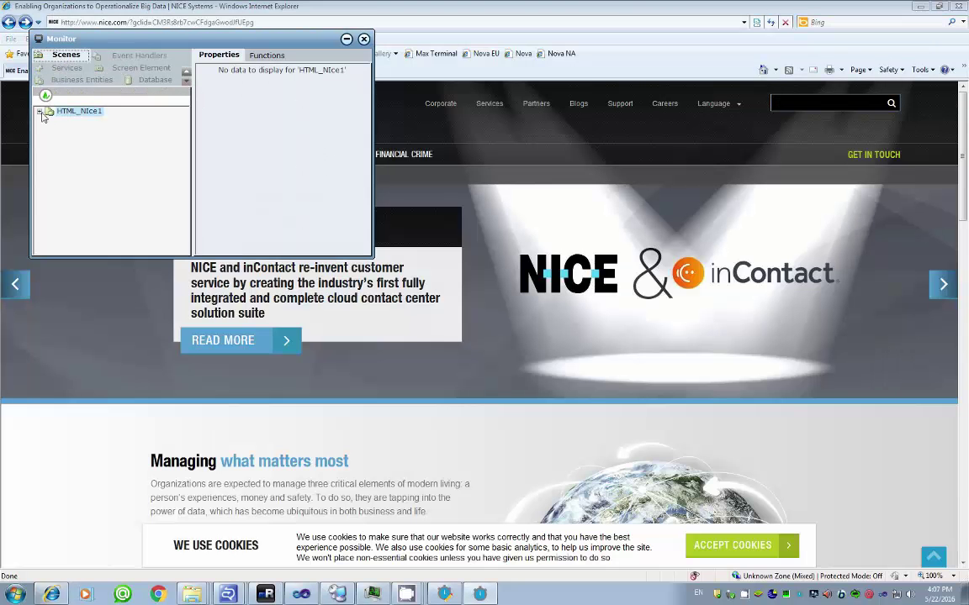
left_click(259, 55)
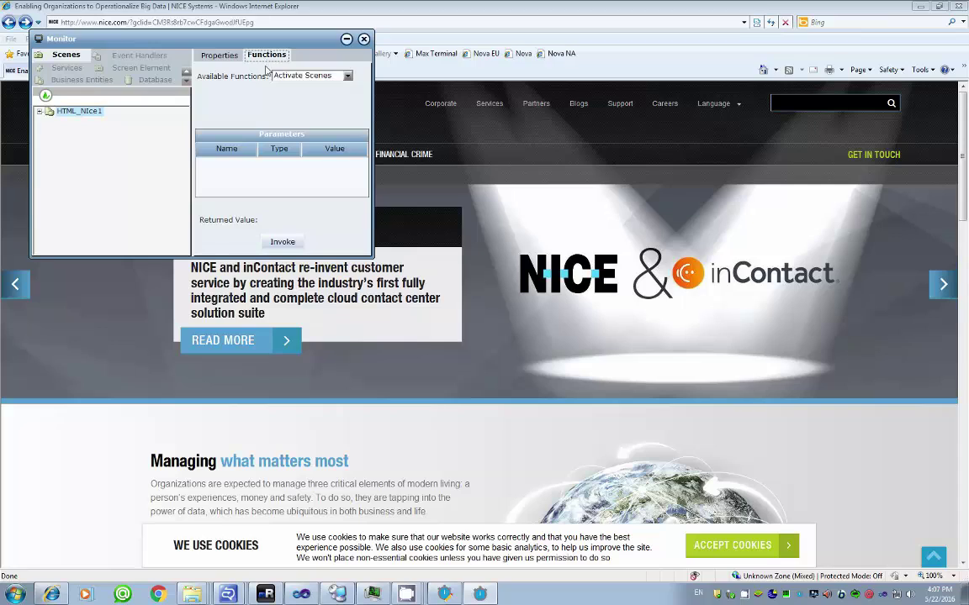
left_click(288, 243)
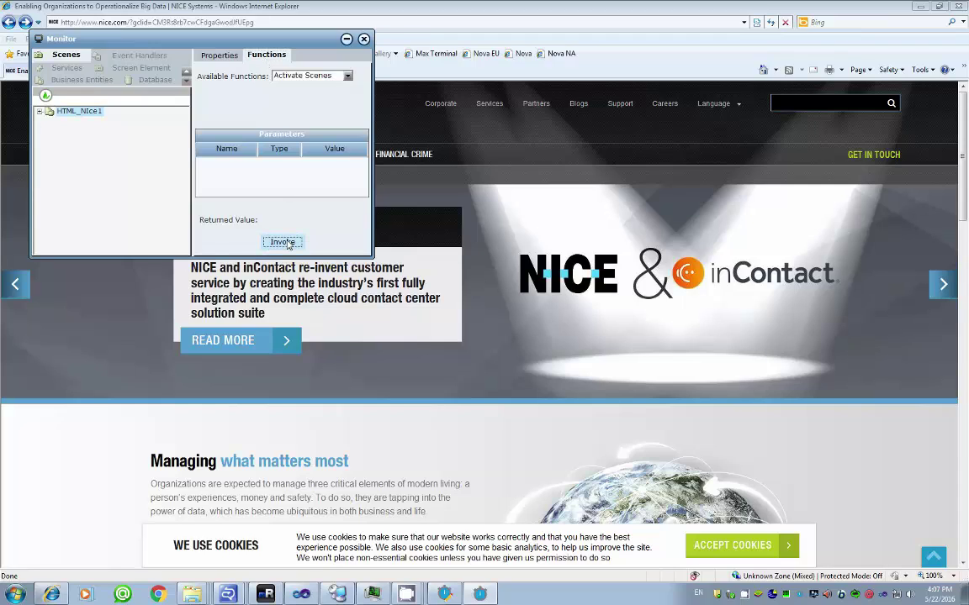
left_click(288, 243)
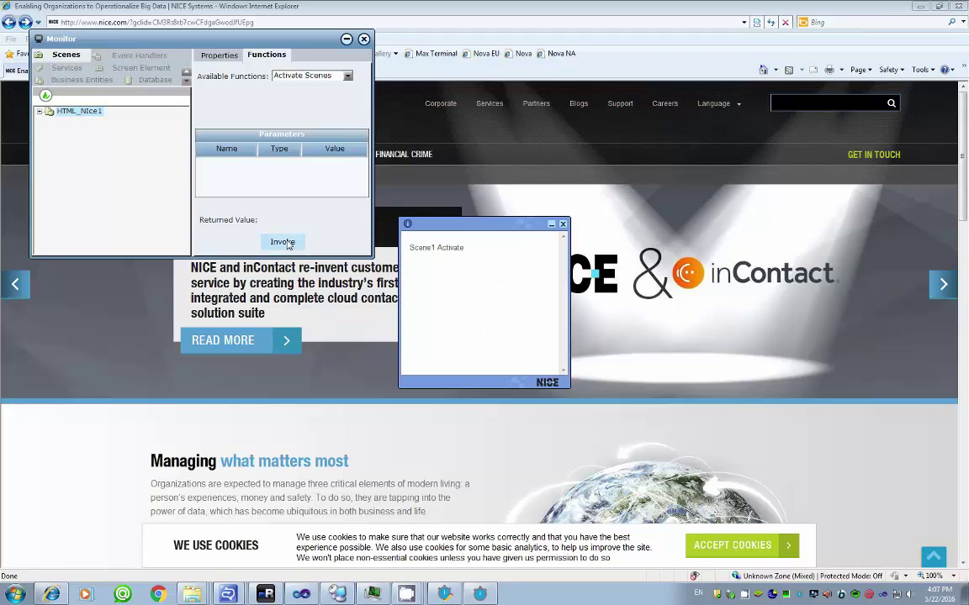
Set Scene1's HtmlTextBox1 Text property to 'Nice'.
left_click(39, 111)
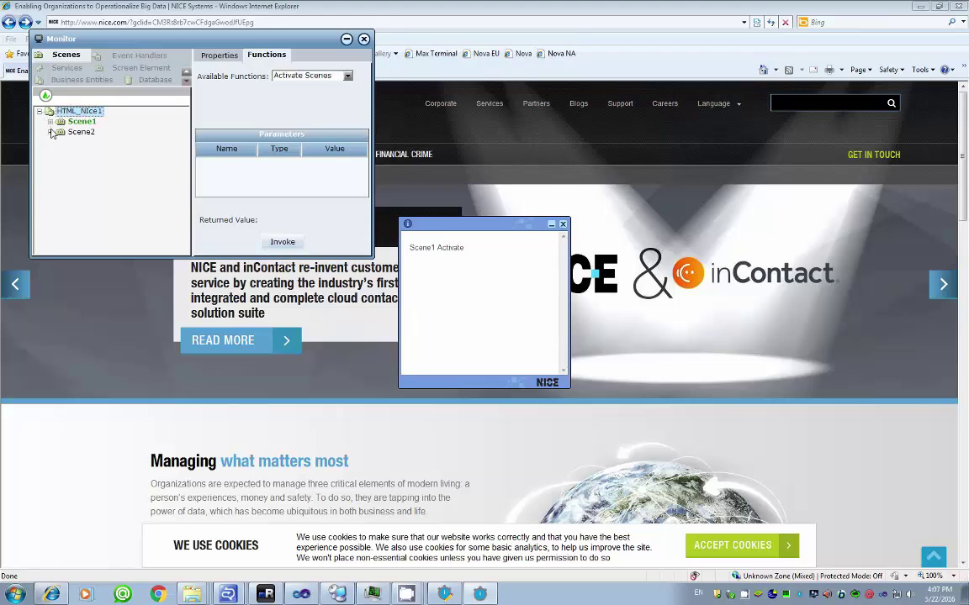
left_click(50, 121)
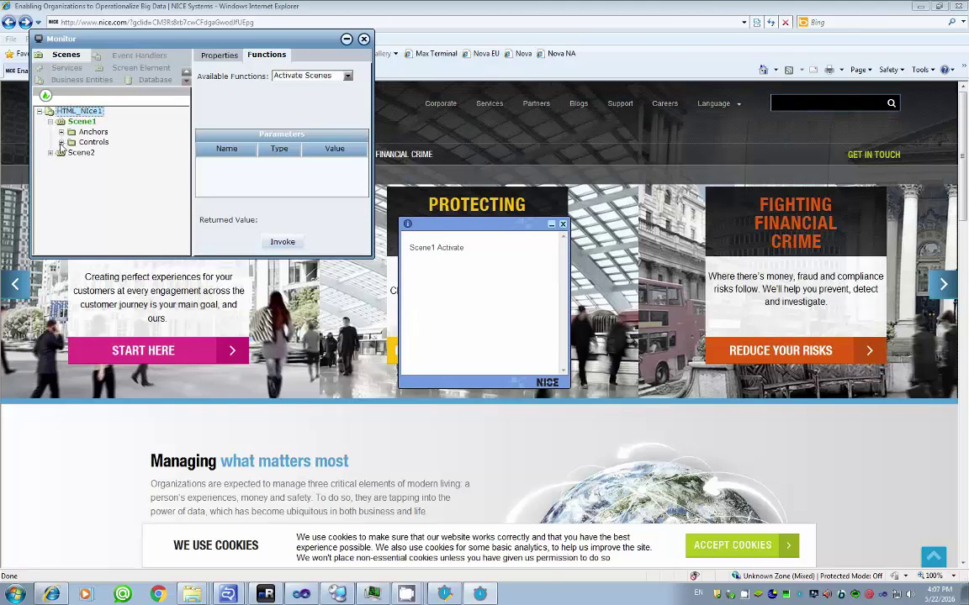
left_click(60, 143)
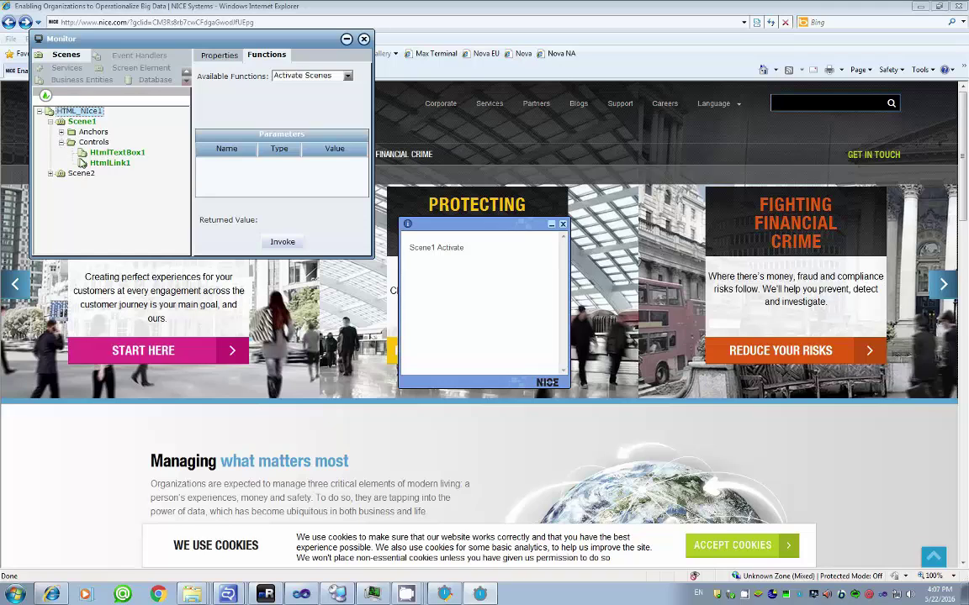
left_click(118, 153)
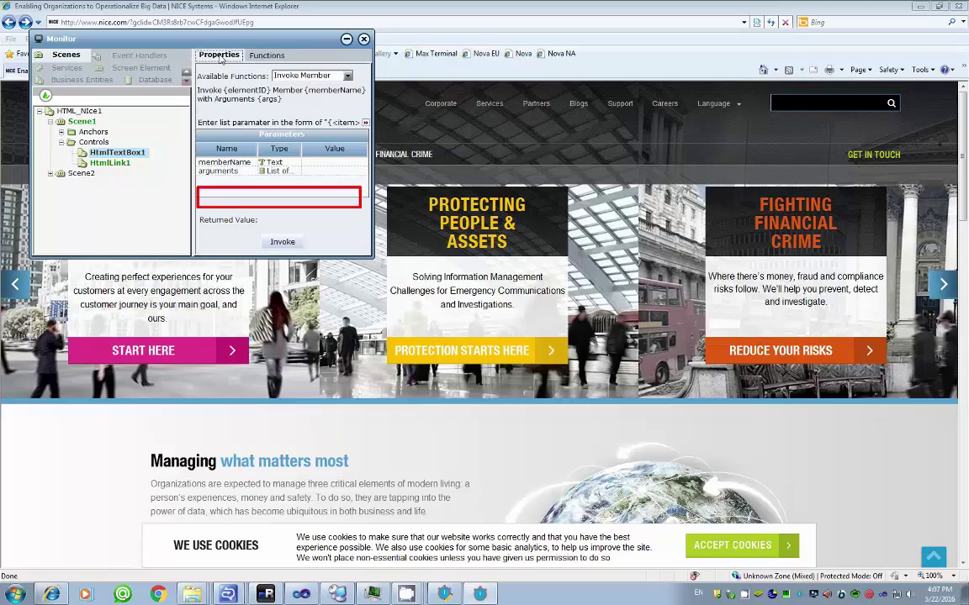
left_click(277, 198)
type("Nice")
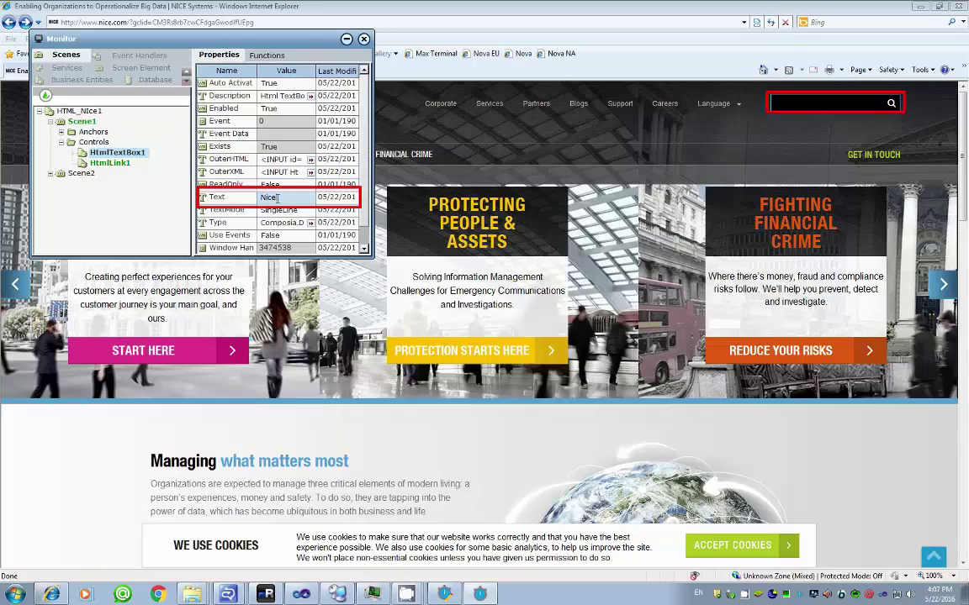
key("Return")
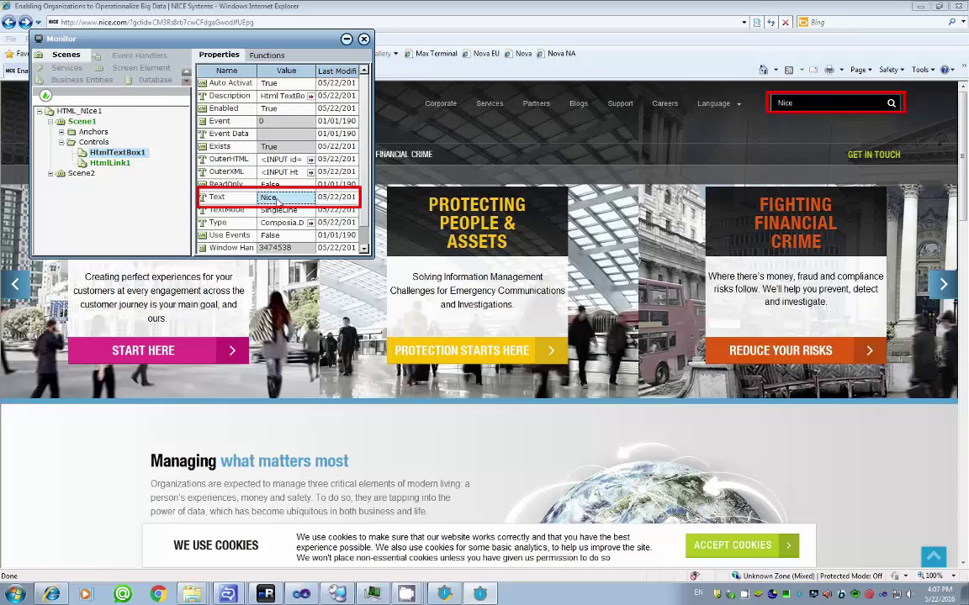
Invoke HtmlLink1's click function in Monitor so nice.com shows the Nice search results.
left_click(116, 164)
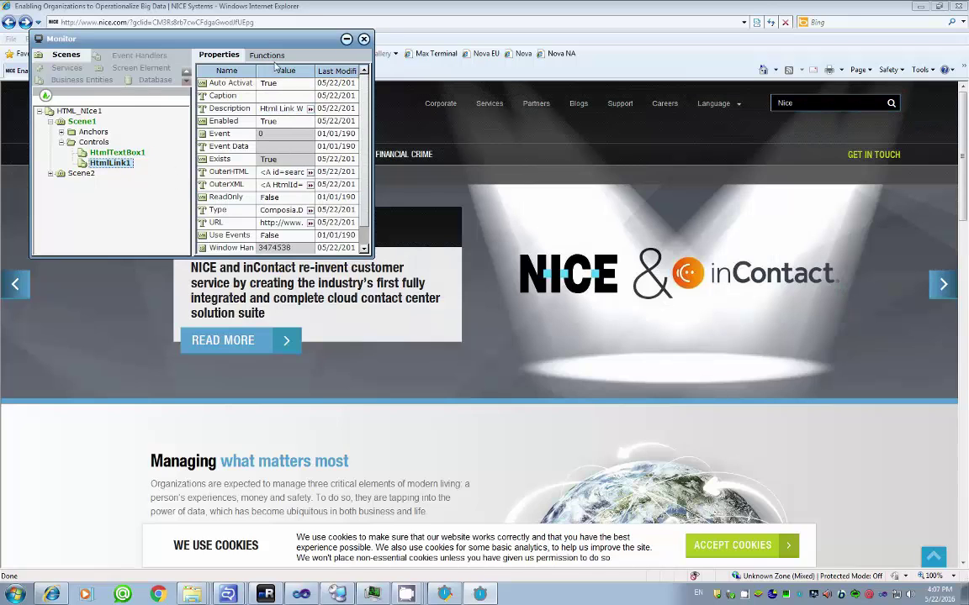
left_click(271, 56)
left_click(283, 242)
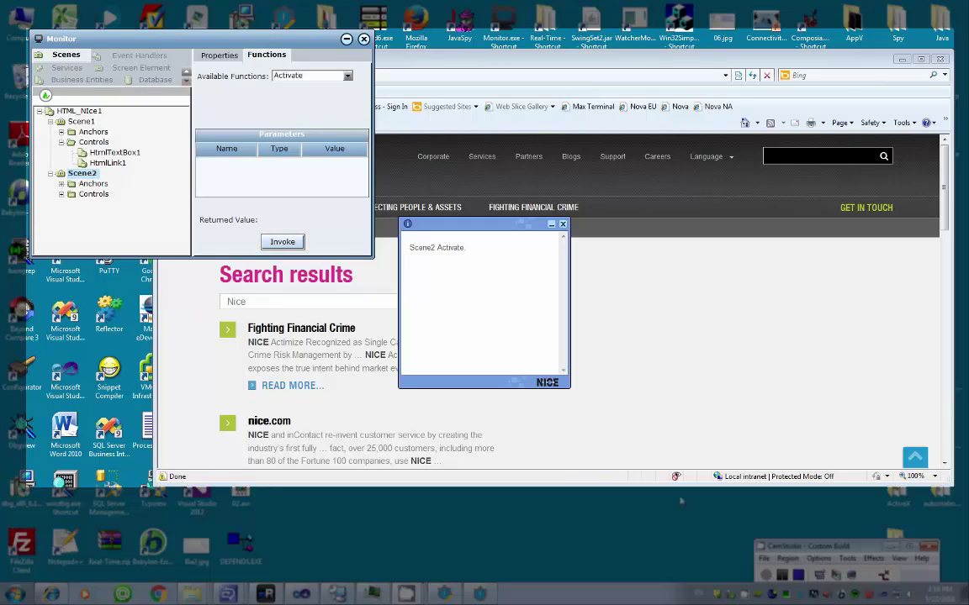
Invoke the Click function on Scene2's HtmlLink2 control.
left_click(61, 194)
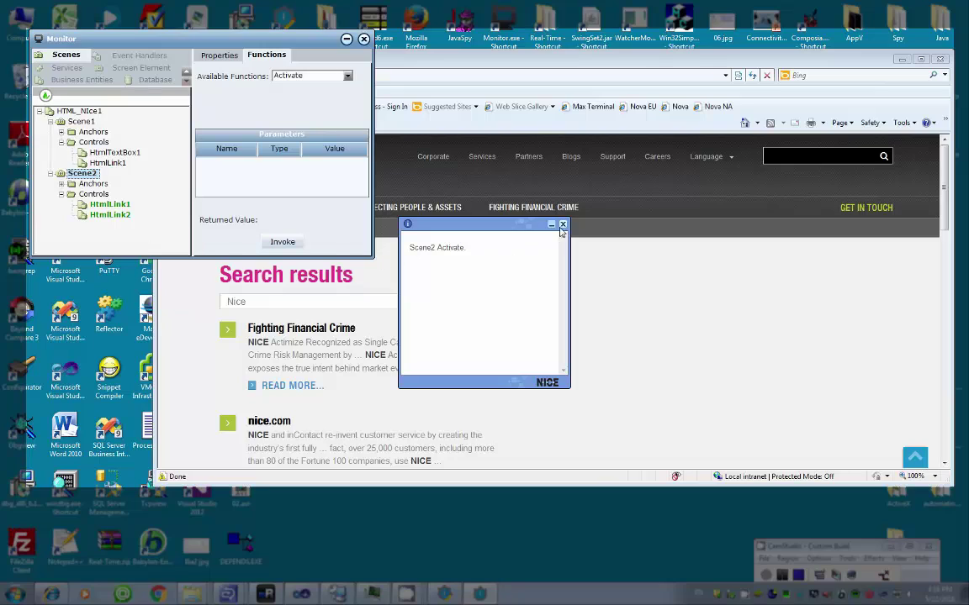
left_click(110, 215)
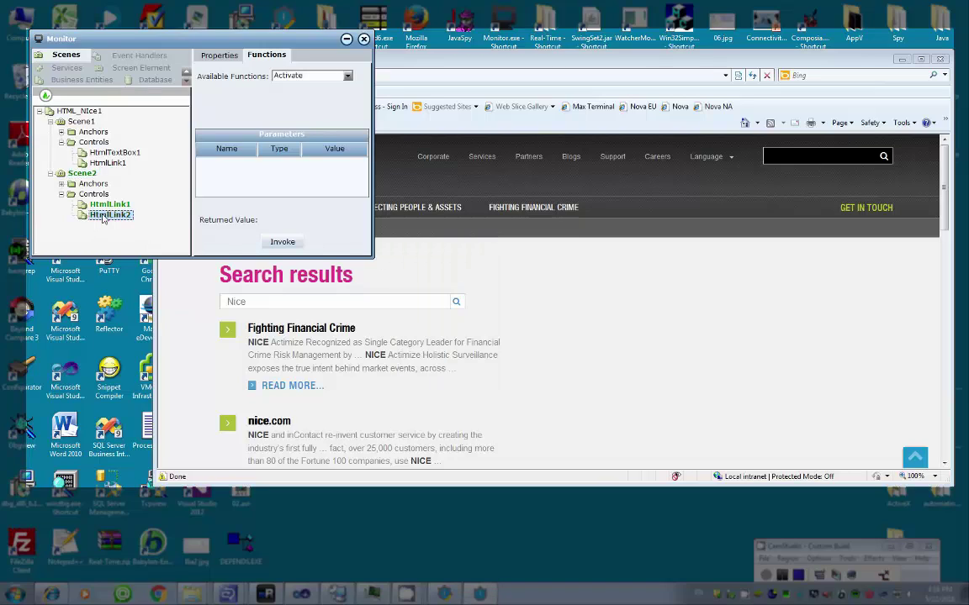
left_click(282, 243)
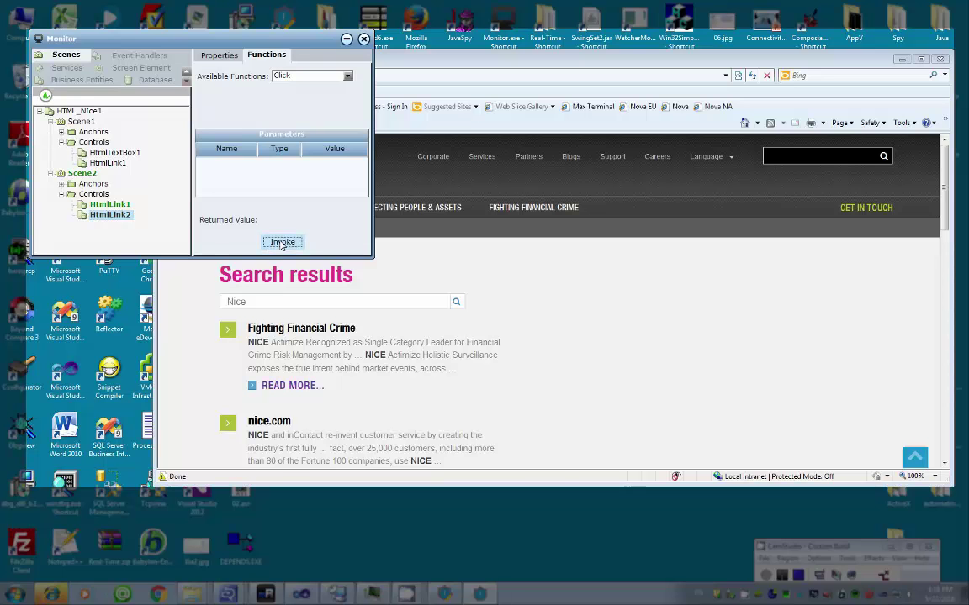